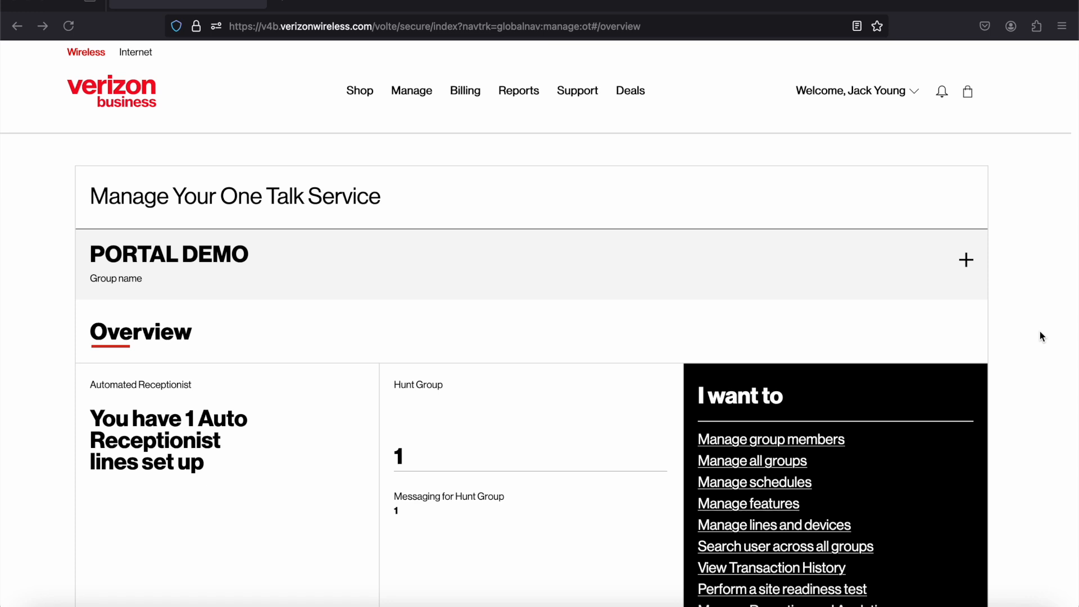
Step: Open the One Talk service management page from the product portals
{"action": "left_click", "coordinate": [419, 96]}
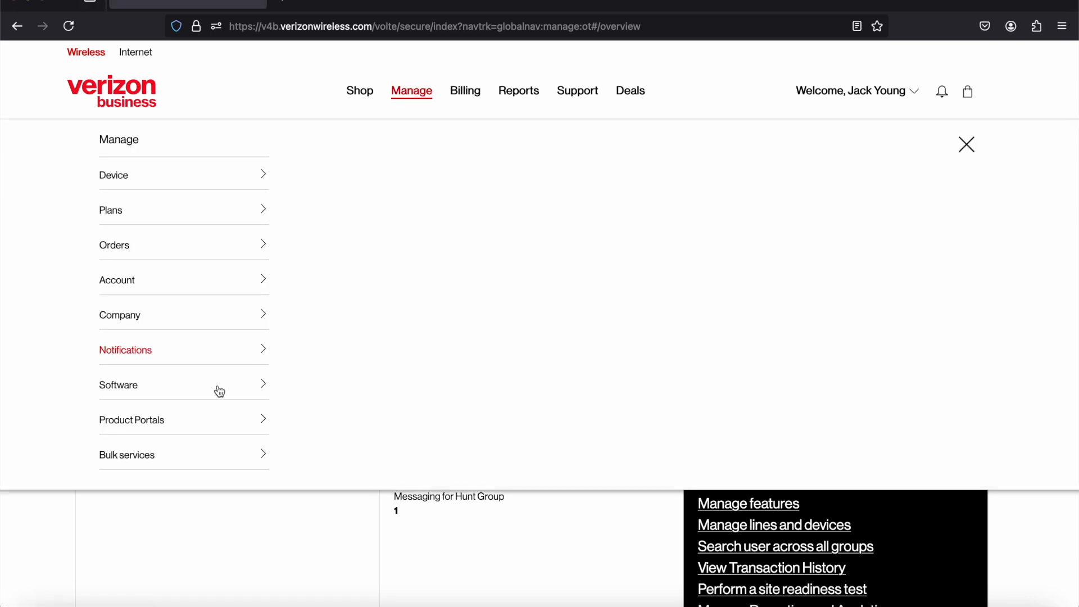
{"action": "left_click", "coordinate": [170, 424]}
{"action": "left_click", "coordinate": [313, 313]}
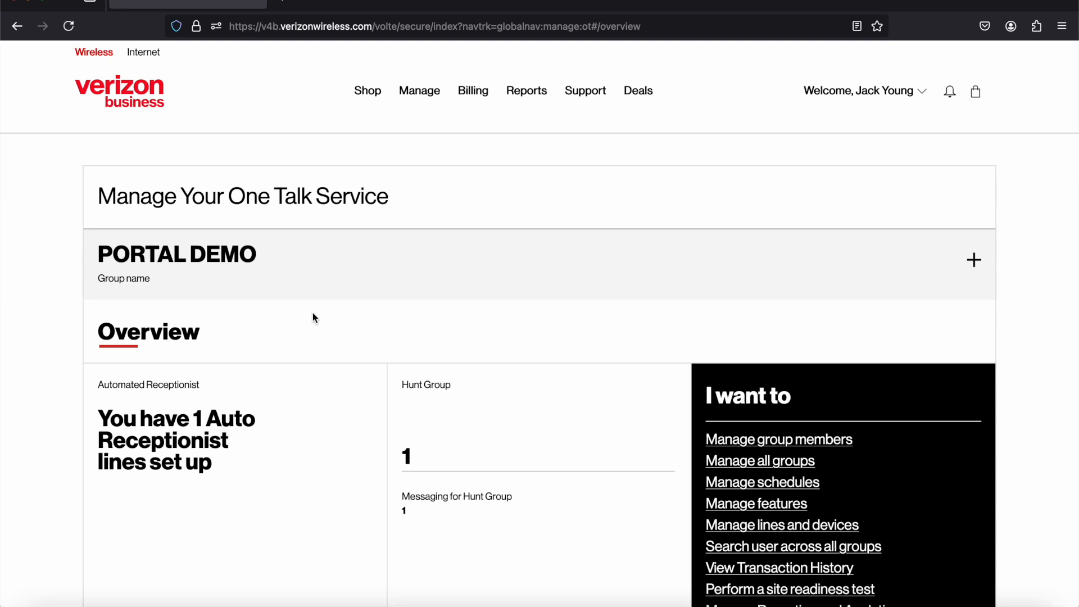
Step: Look over the One Talk overview, expand the PORTAL DEMO group list to examine the available groups, and collapse it again
{"action": "scroll", "coordinate": [514, 278], "scroll_direction": "down", "scroll_amount": 1}
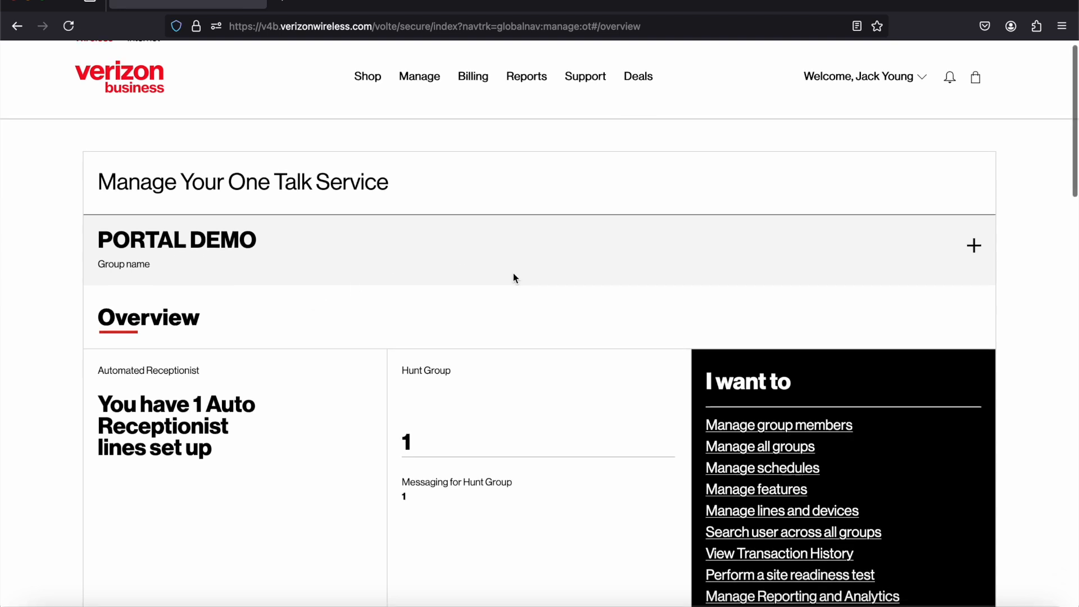
{"action": "scroll", "coordinate": [513, 278], "scroll_direction": "down", "scroll_amount": 1}
{"action": "scroll", "coordinate": [514, 278], "scroll_direction": "down", "scroll_amount": 1}
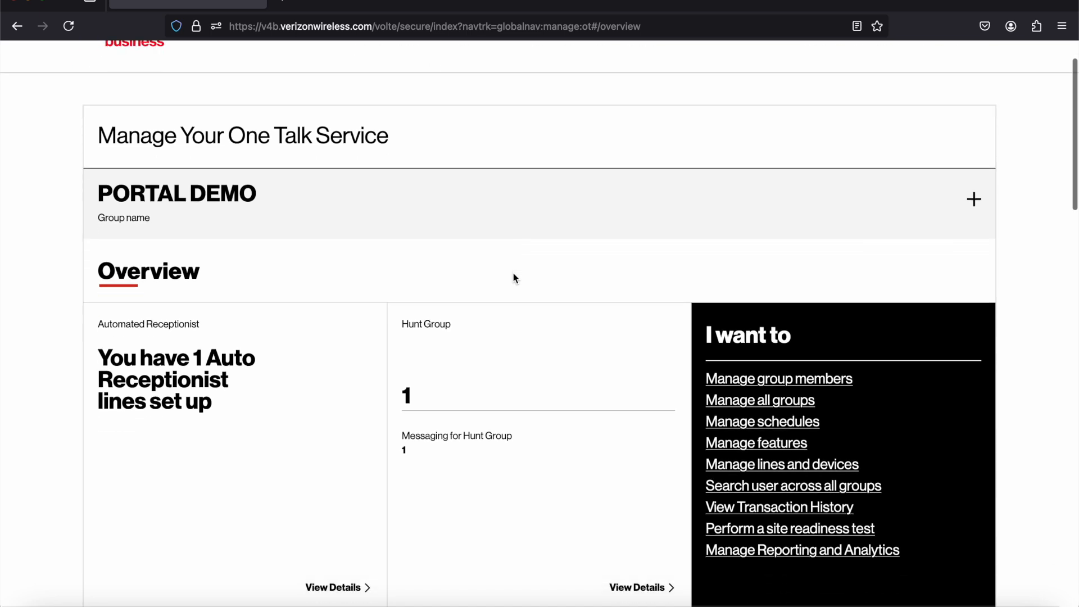
{"action": "scroll", "coordinate": [629, 292], "scroll_direction": "down", "scroll_amount": 3}
{"action": "scroll", "coordinate": [629, 297], "scroll_direction": "down", "scroll_amount": 1}
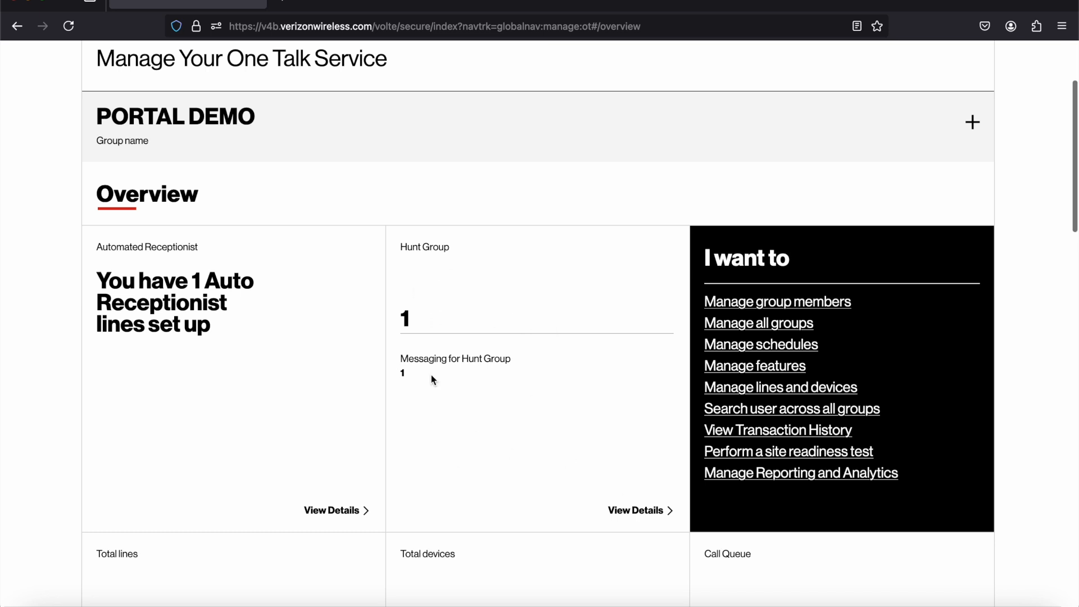
{"action": "scroll", "coordinate": [432, 377], "scroll_direction": "up", "scroll_amount": 1}
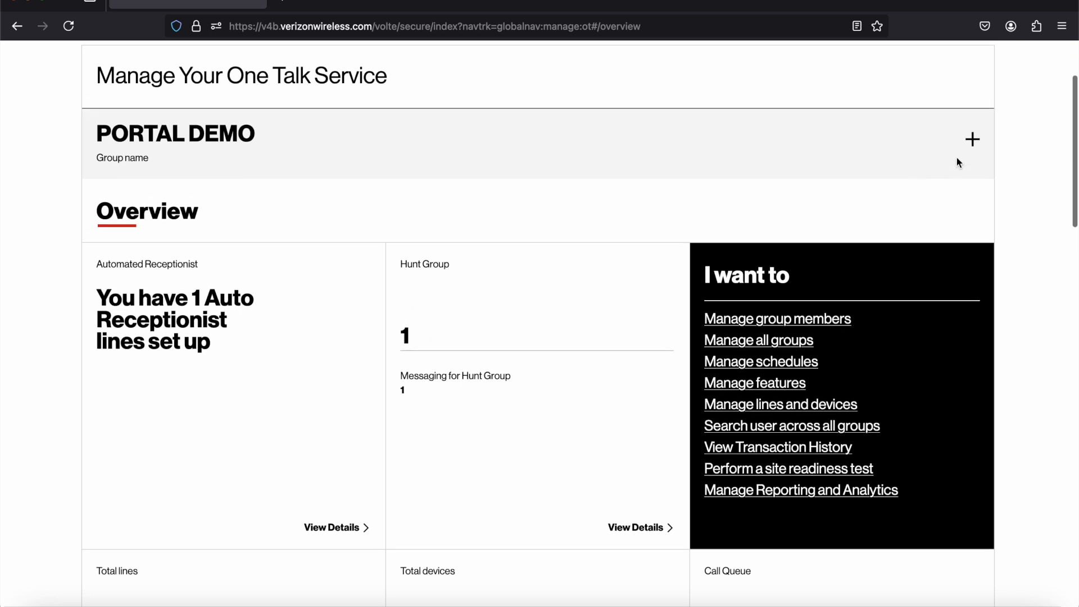
{"action": "left_click", "coordinate": [973, 140]}
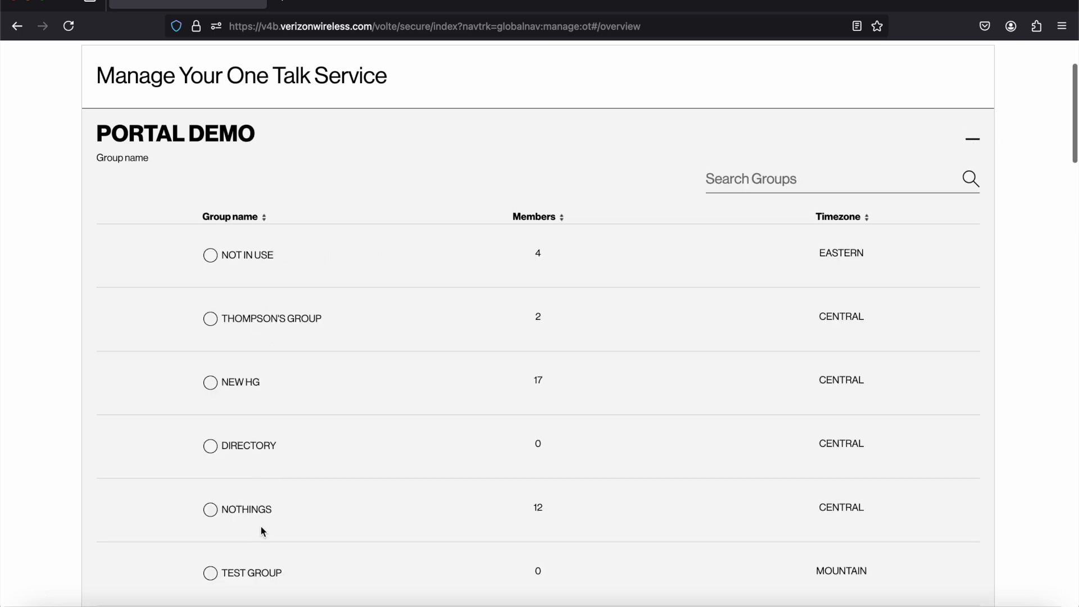
{"action": "left_click", "coordinate": [974, 137]}
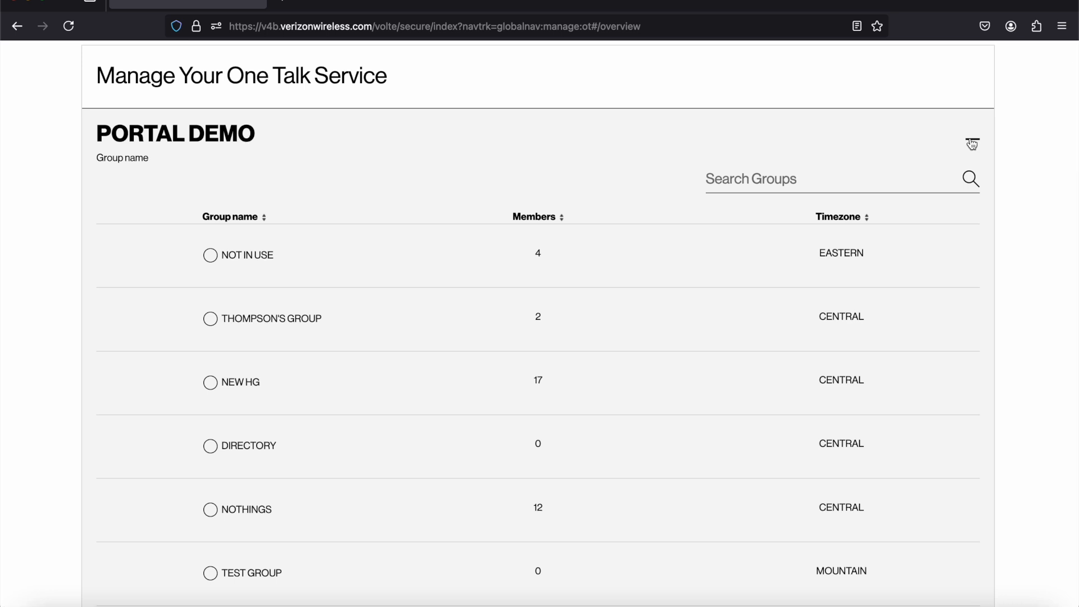
{"action": "left_click", "coordinate": [972, 144]}
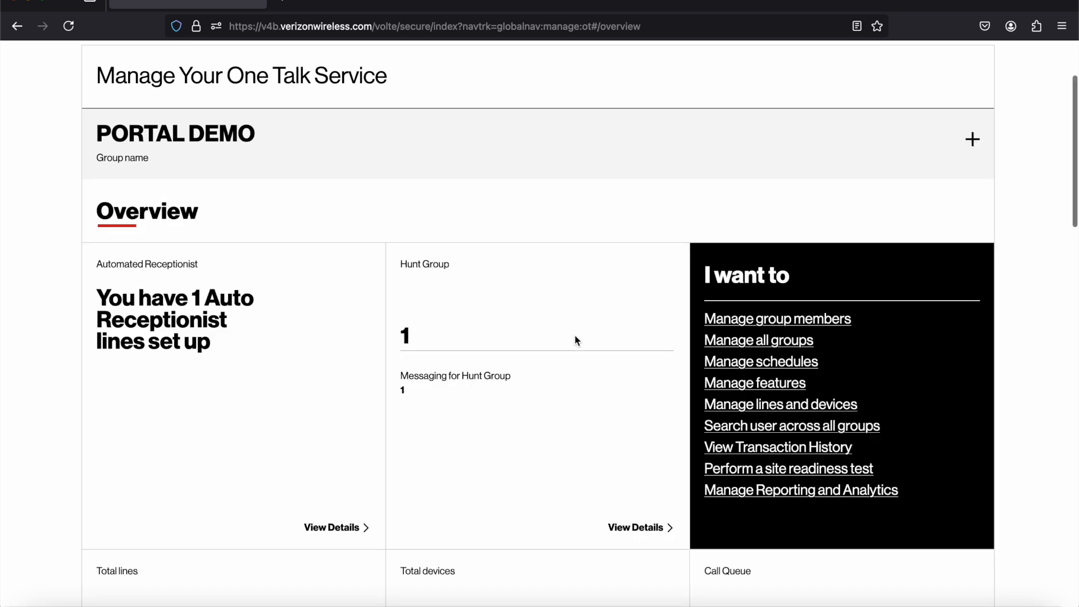
Step: View the hunt group details and open the settings of the Portal Demo HG hunt group
{"action": "left_click", "coordinate": [640, 531]}
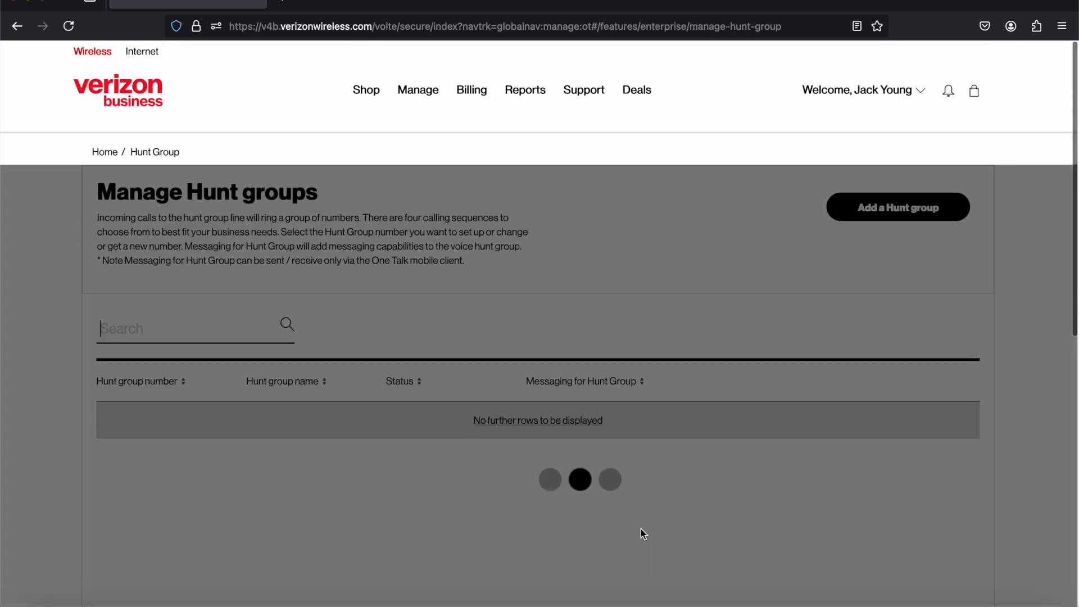
{"action": "scroll", "coordinate": [419, 256], "scroll_direction": "down", "scroll_amount": 1}
{"action": "scroll", "coordinate": [420, 257], "scroll_direction": "down", "scroll_amount": 1}
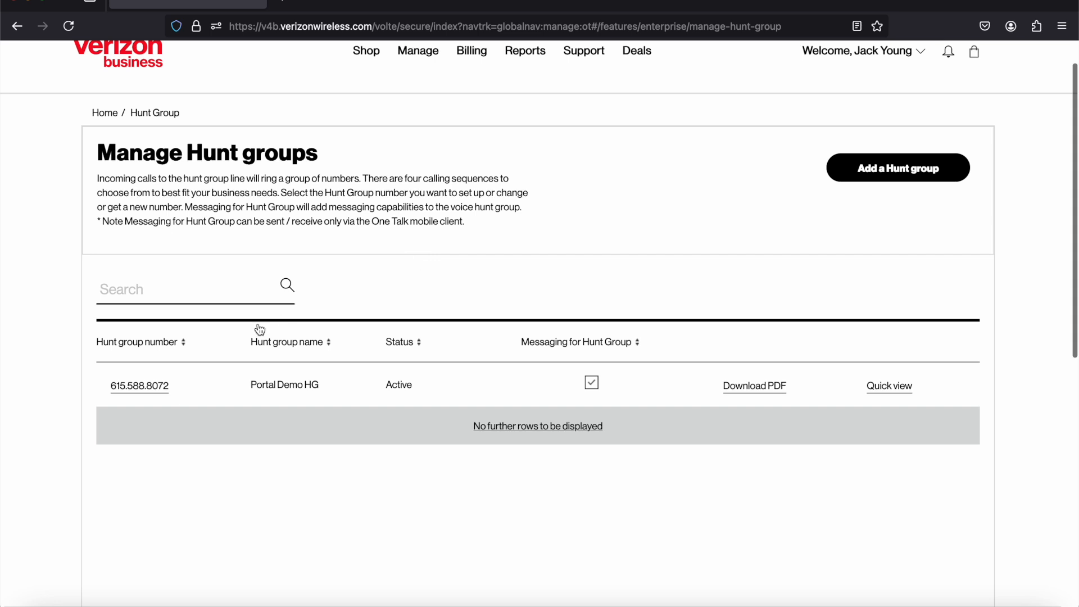
{"action": "left_click", "coordinate": [155, 395]}
{"action": "scroll", "coordinate": [299, 304], "scroll_direction": "down", "scroll_amount": 5}
{"action": "scroll", "coordinate": [300, 308], "scroll_direction": "down", "scroll_amount": 1}
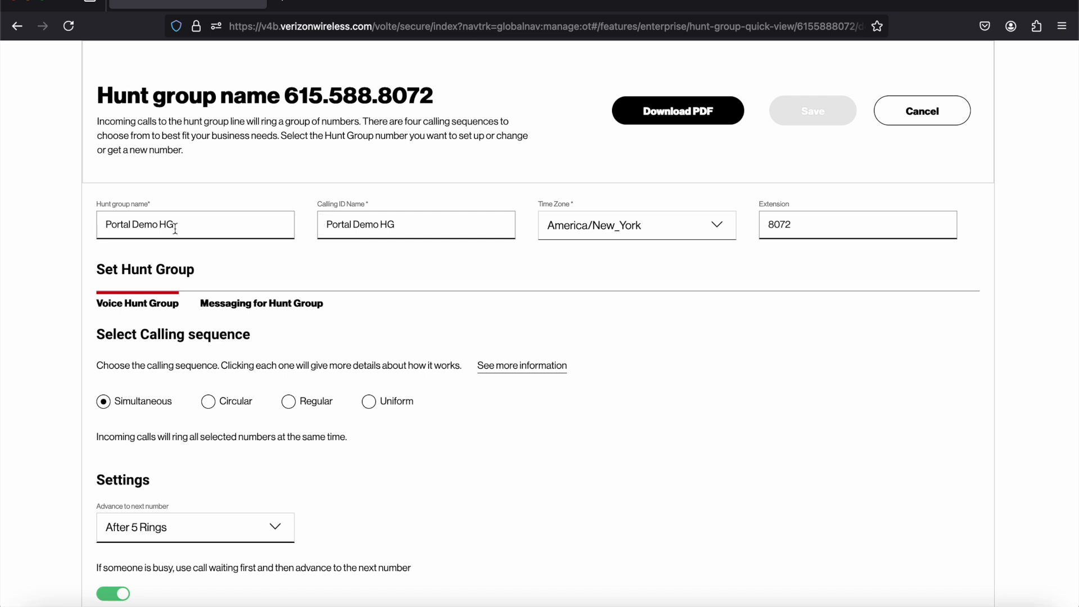
Step: Examine the hunt group name, calling ID name, extension and selected lines of the hunt group
{"action": "left_click_drag", "start_coordinate": [179, 225], "coordinate": [84, 224]}
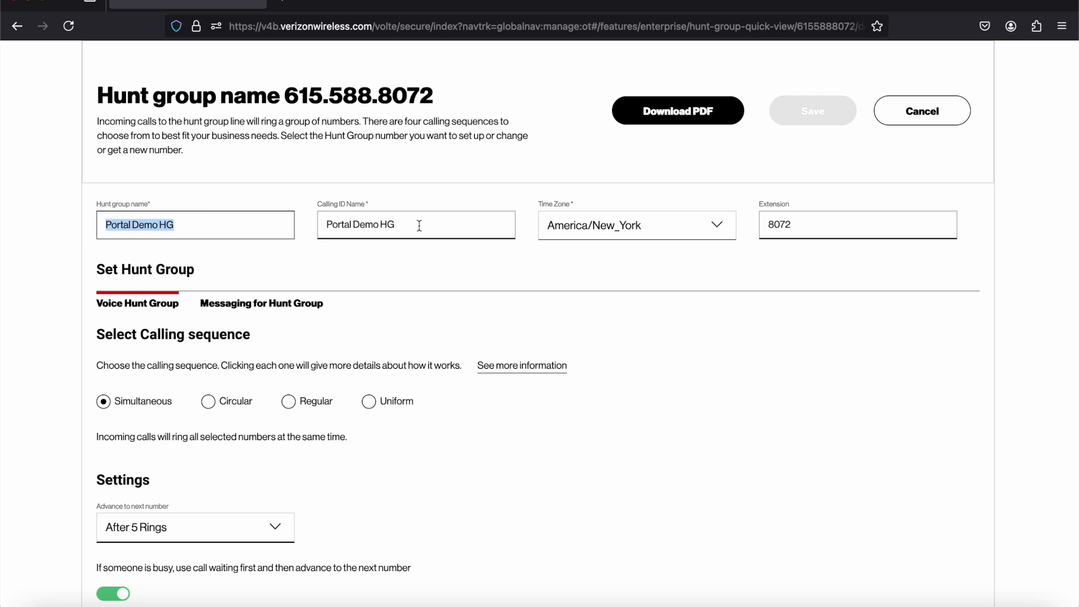
{"action": "left_click_drag", "start_coordinate": [420, 225], "coordinate": [313, 225]}
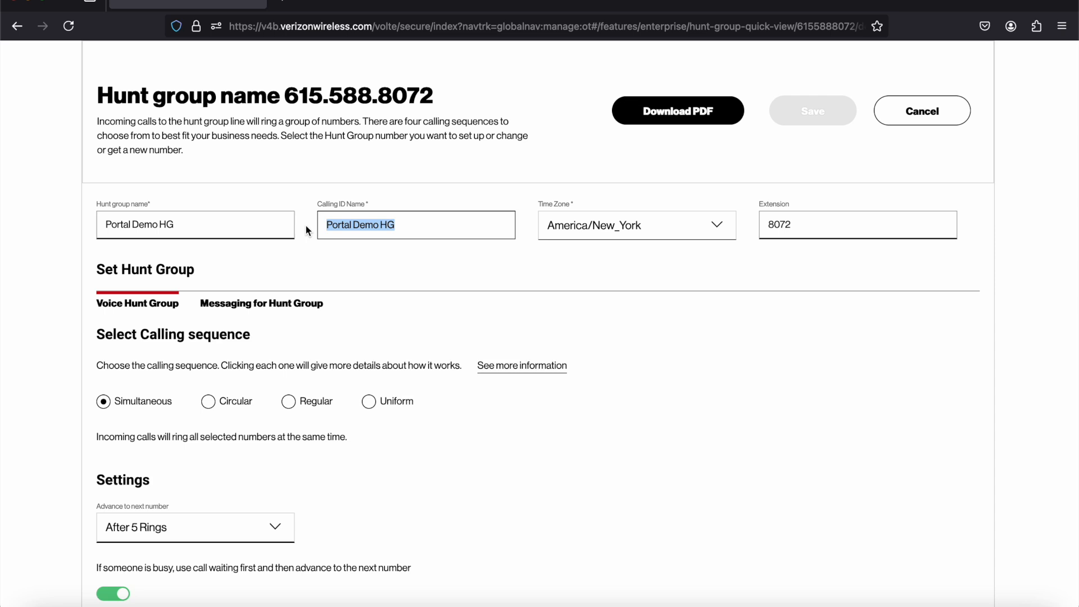
{"action": "left_click_drag", "start_coordinate": [237, 221], "coordinate": [92, 222]}
{"action": "left_click_drag", "start_coordinate": [442, 220], "coordinate": [286, 219]}
{"action": "scroll", "coordinate": [838, 307], "scroll_direction": "down", "scroll_amount": 1}
{"action": "scroll", "coordinate": [839, 307], "scroll_direction": "up", "scroll_amount": 1}
{"action": "scroll", "coordinate": [835, 307], "scroll_direction": "up", "scroll_amount": 1}
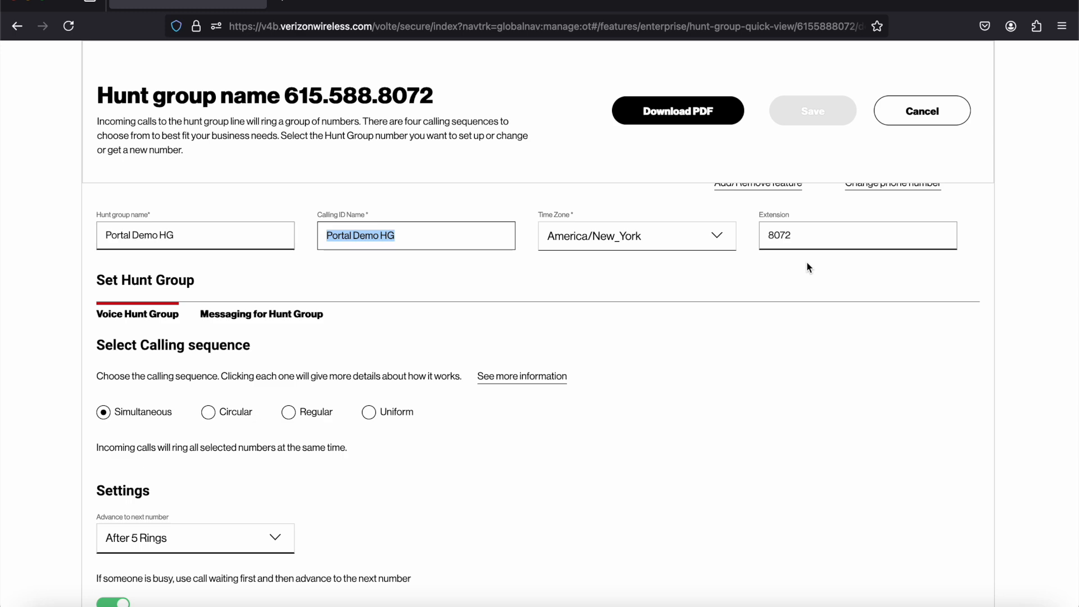
{"action": "scroll", "coordinate": [241, 359], "scroll_direction": "down", "scroll_amount": 10}
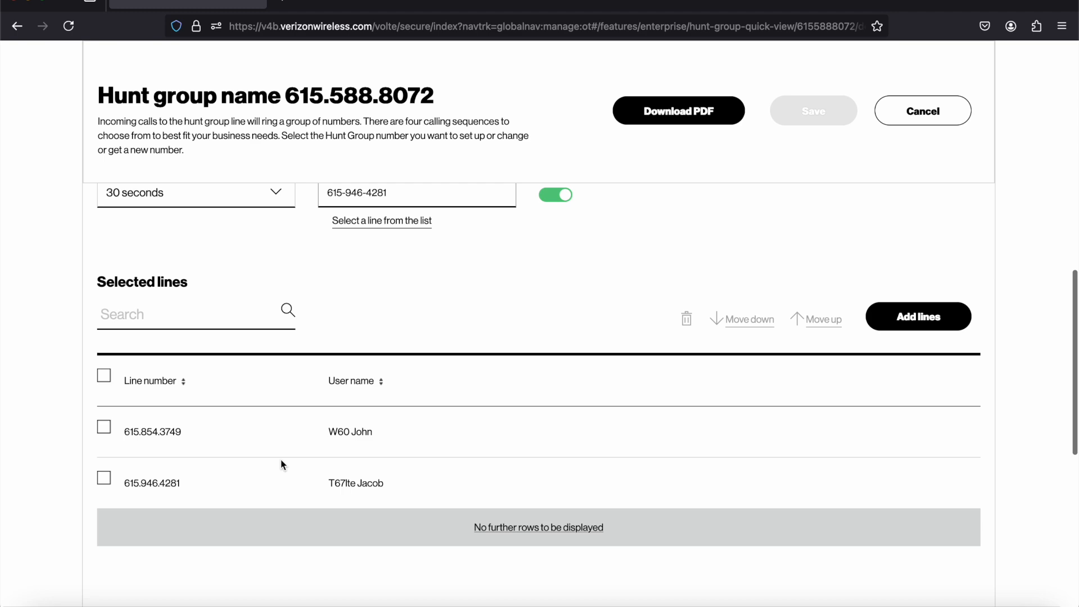
{"action": "scroll", "coordinate": [283, 465], "scroll_direction": "up", "scroll_amount": 10}
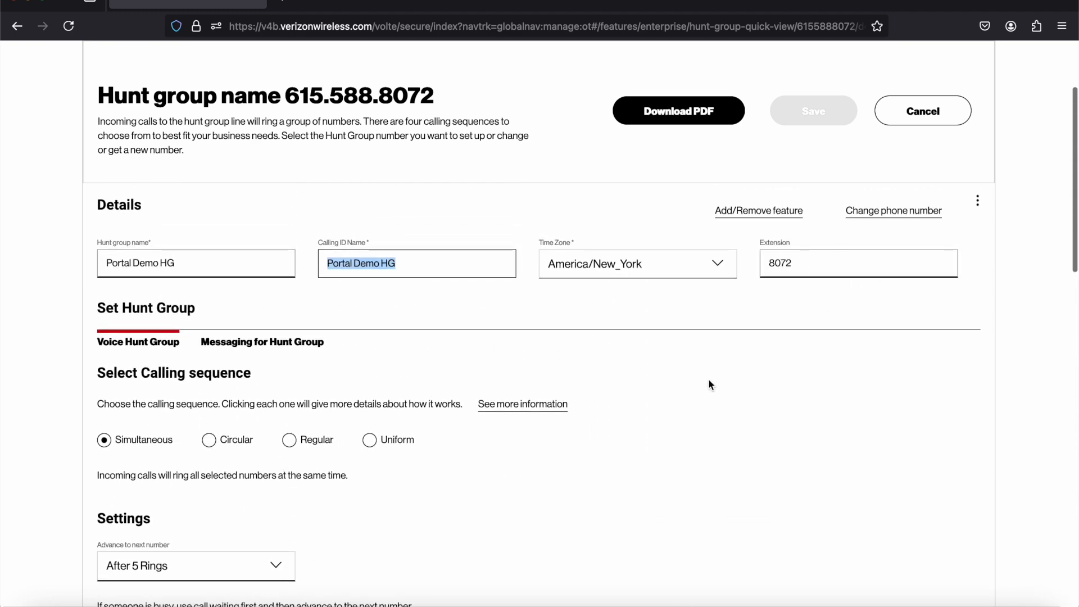
Step: Switch the calling sequence through Circular, Regular and Uniform to read how each one handles incoming calls
{"action": "scroll", "coordinate": [710, 385], "scroll_direction": "down", "scroll_amount": 3}
{"action": "scroll", "coordinate": [709, 385], "scroll_direction": "down", "scroll_amount": 2}
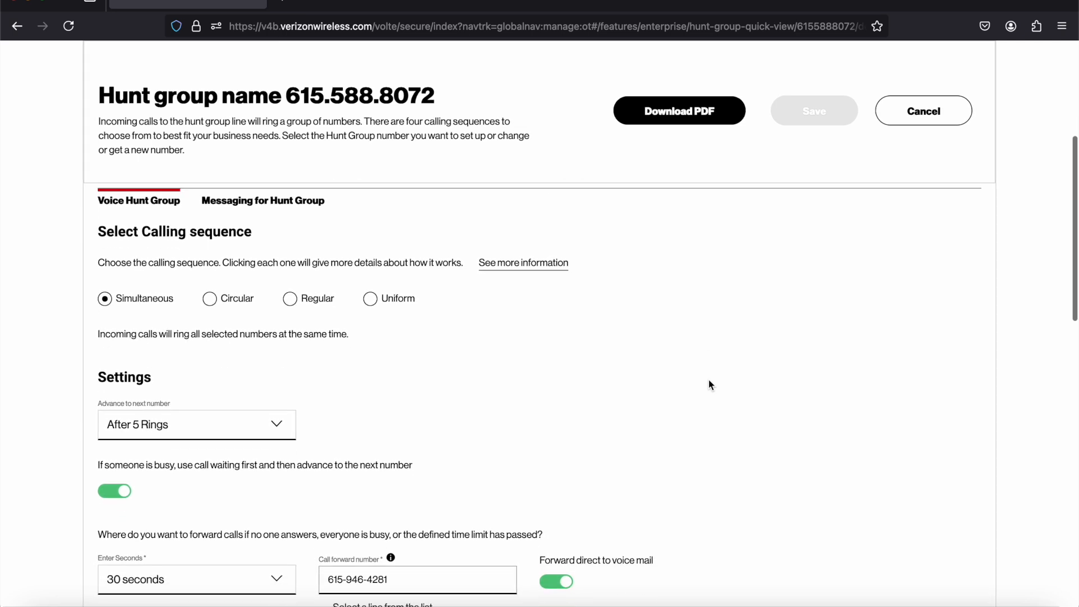
{"action": "scroll", "coordinate": [87, 338], "scroll_direction": "down", "scroll_amount": 1}
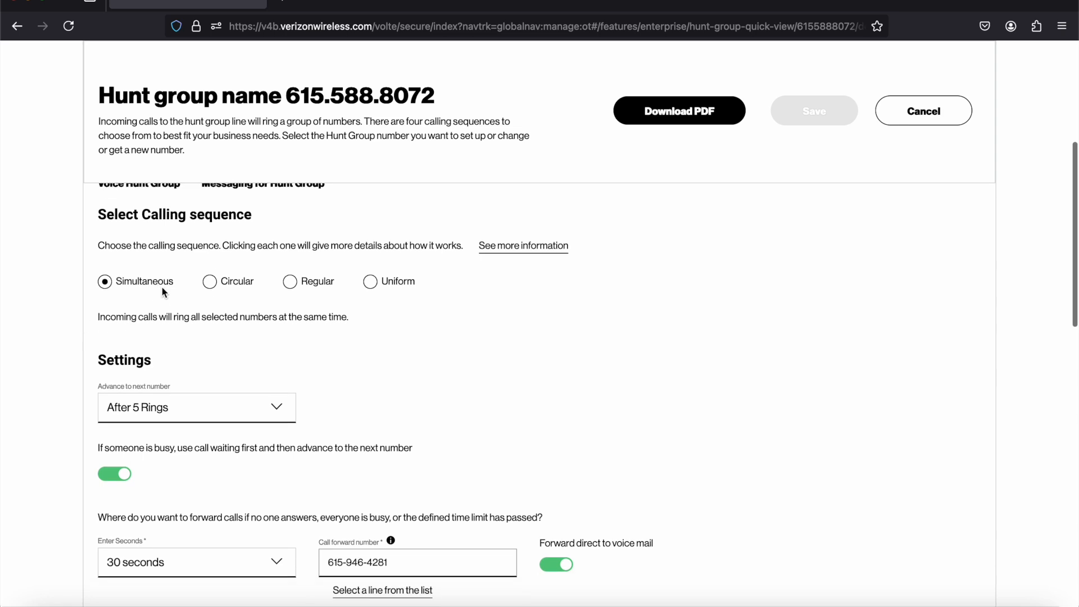
{"action": "left_click", "coordinate": [209, 281]}
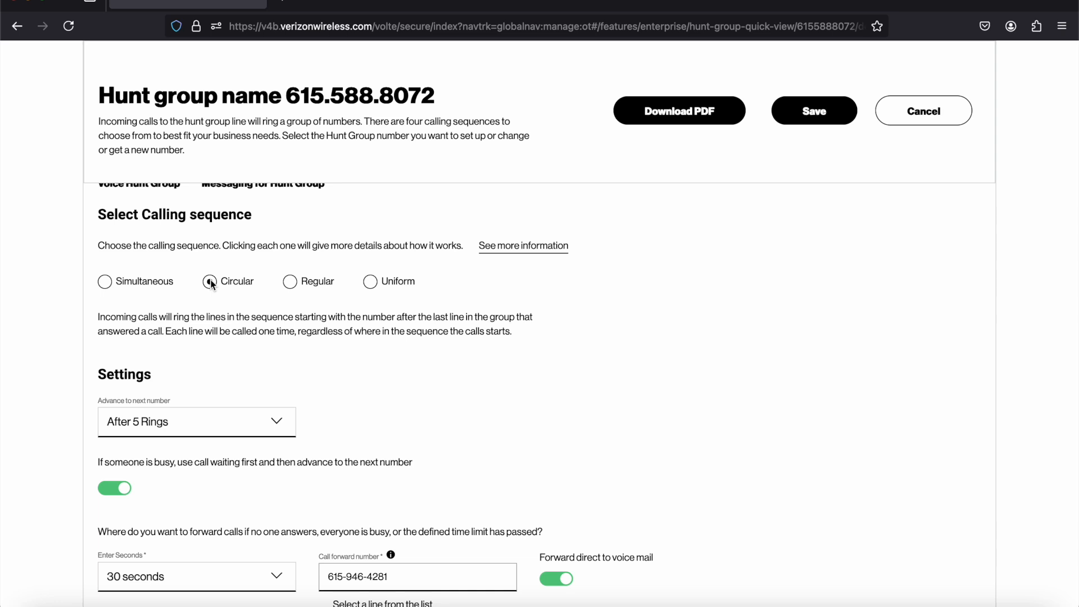
{"action": "left_click", "coordinate": [291, 282]}
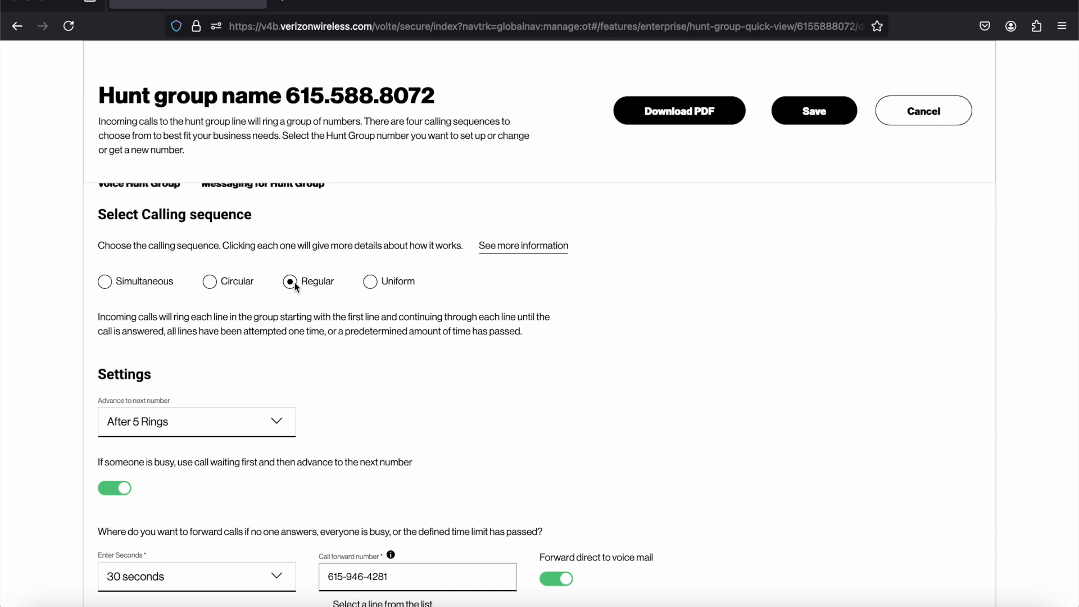
{"action": "left_click", "coordinate": [370, 283]}
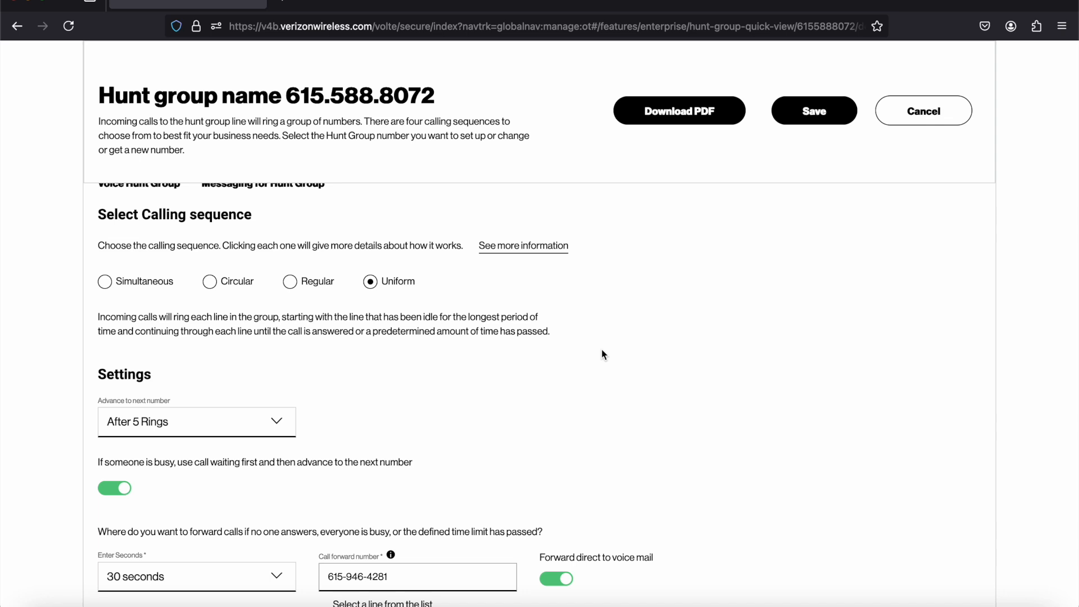
Step: Review the ring options for advancing to the next number, keep After 5 Rings, and set the calling sequence to Simultaneous
{"action": "scroll", "coordinate": [602, 353], "scroll_direction": "down", "scroll_amount": 3}
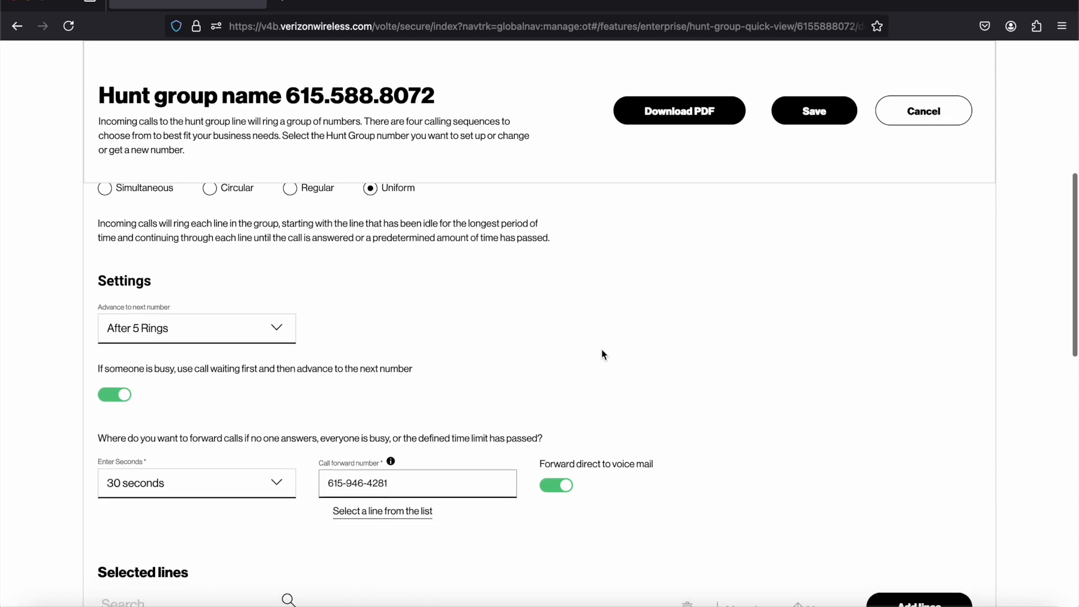
{"action": "left_click", "coordinate": [255, 325]}
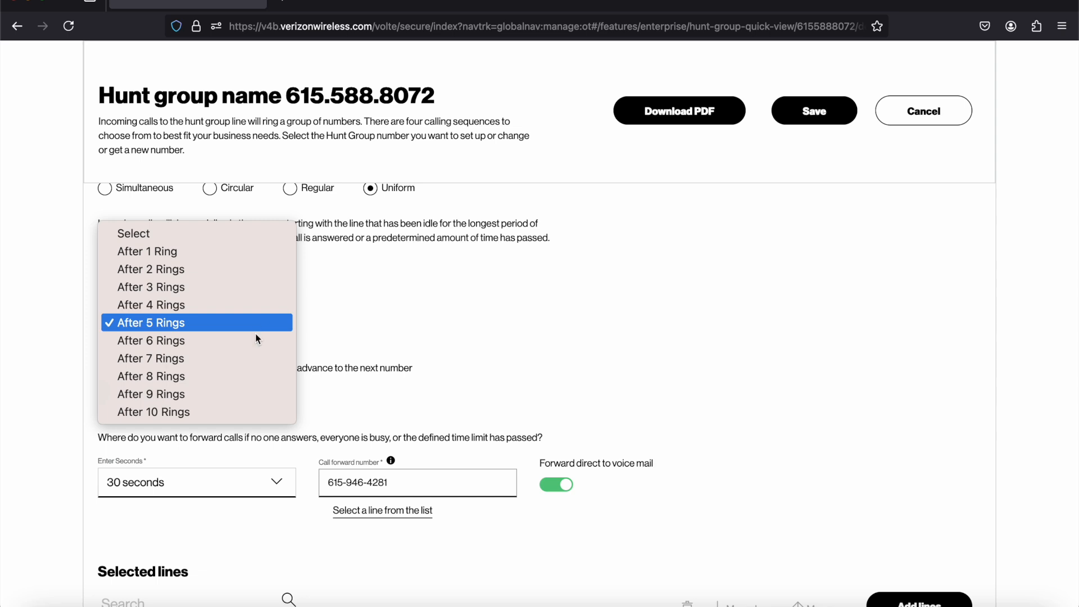
{"action": "left_click", "coordinate": [255, 323]}
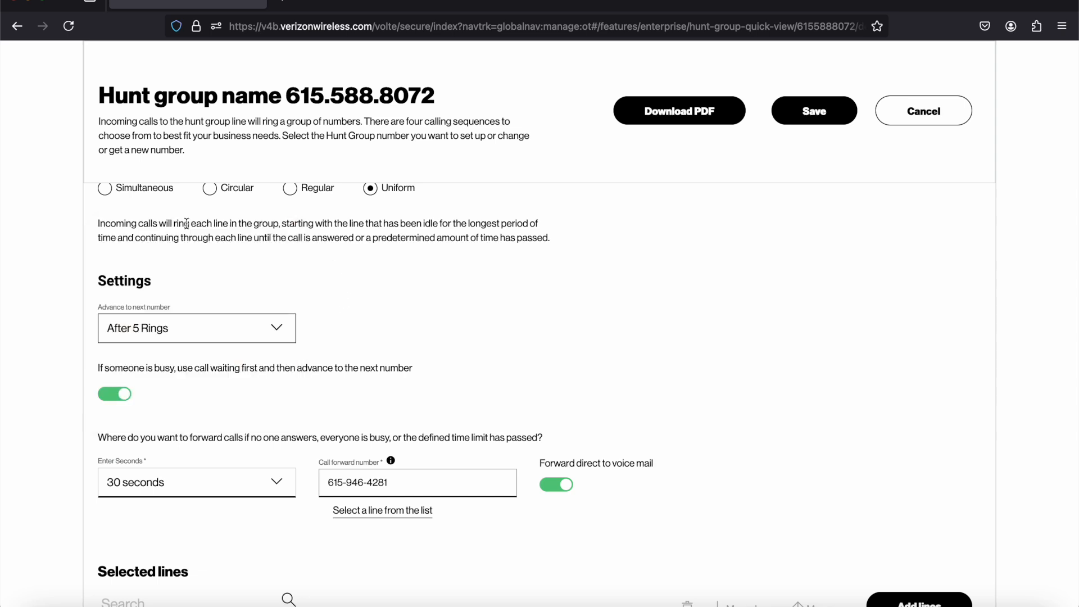
{"action": "left_click", "coordinate": [110, 189]}
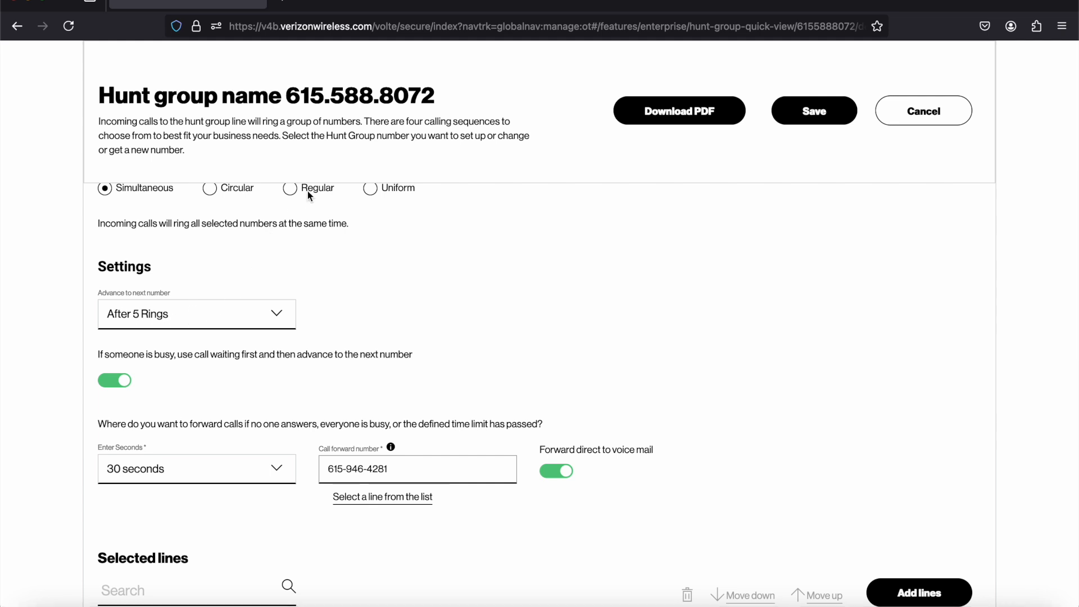
Step: Set the calling sequence to Regular and have calls advance to the next number After 2 Rings
{"action": "left_click", "coordinate": [290, 189]}
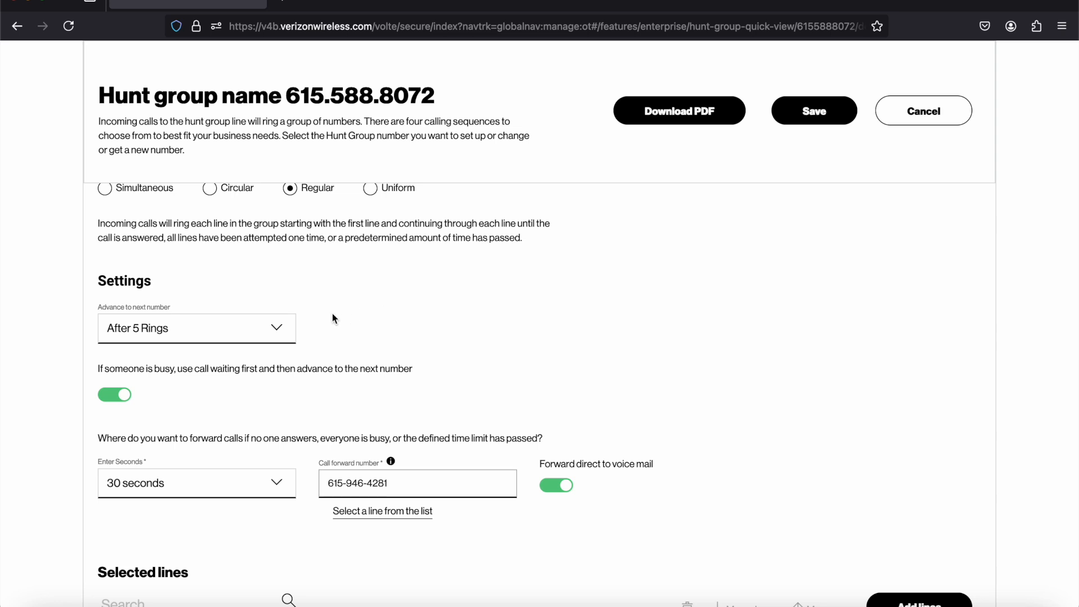
{"action": "left_click", "coordinate": [277, 327]}
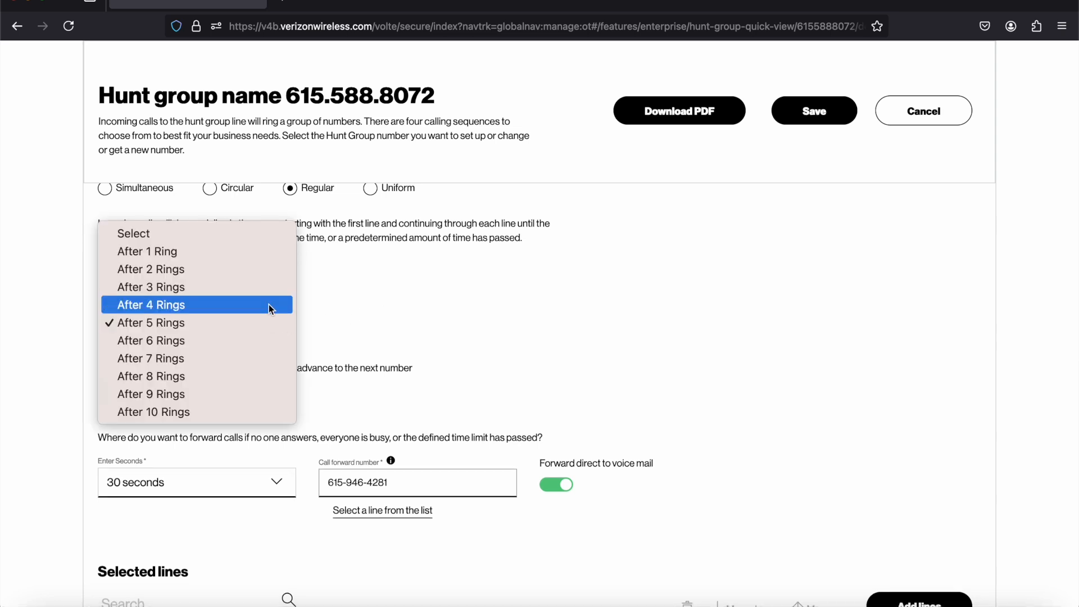
{"action": "left_click", "coordinate": [263, 271]}
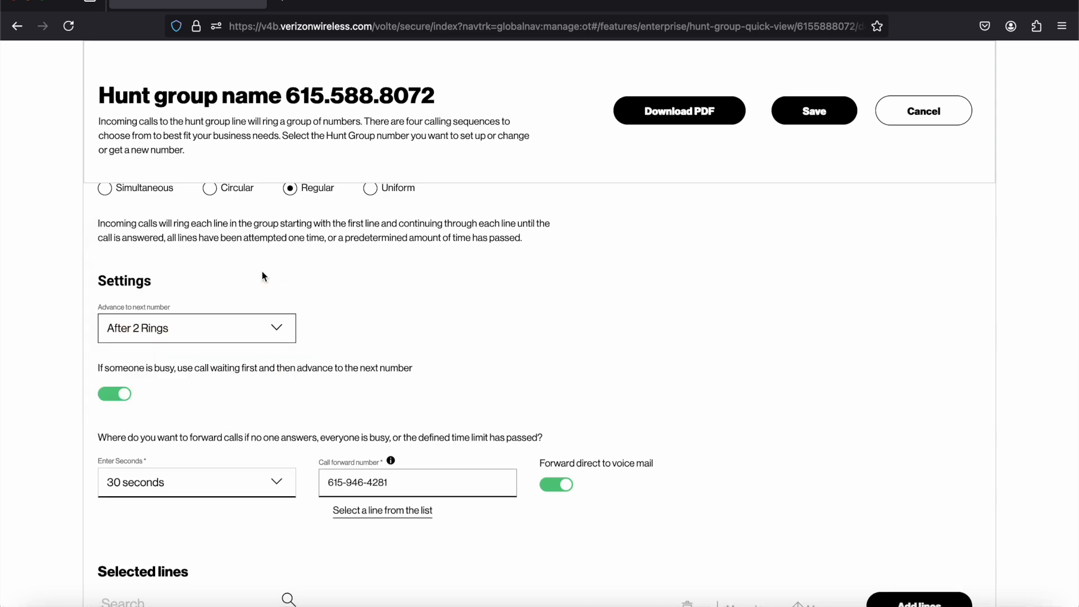
Step: Look over the call waiting and forwarding settings, switching the calling sequence to Simultaneous for comparison and back to Regular
{"action": "scroll", "coordinate": [381, 299], "scroll_direction": "down", "scroll_amount": 1}
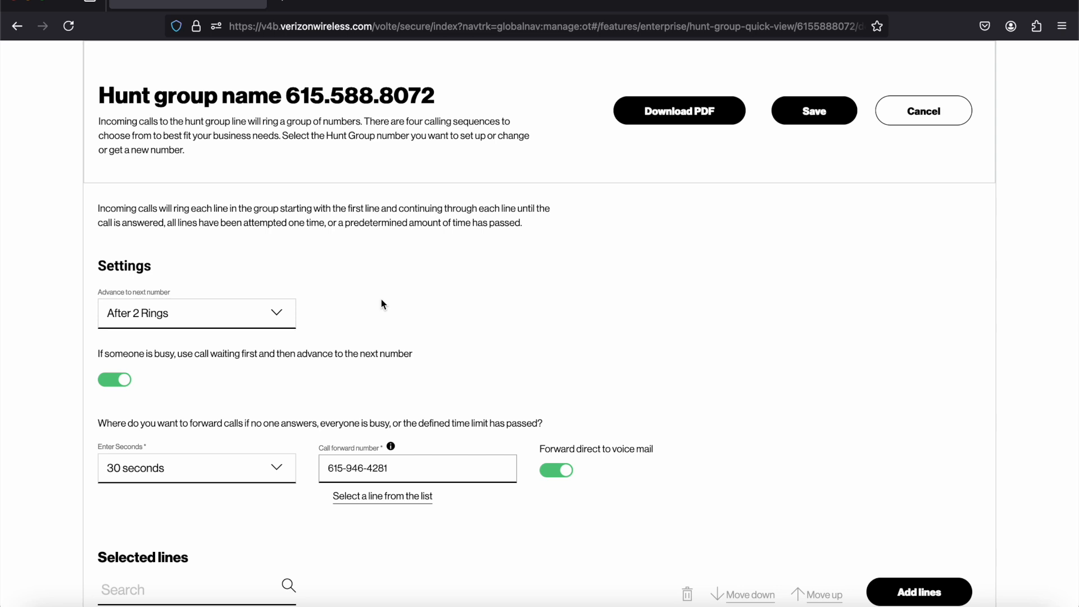
{"action": "scroll", "coordinate": [370, 327], "scroll_direction": "down", "scroll_amount": 1}
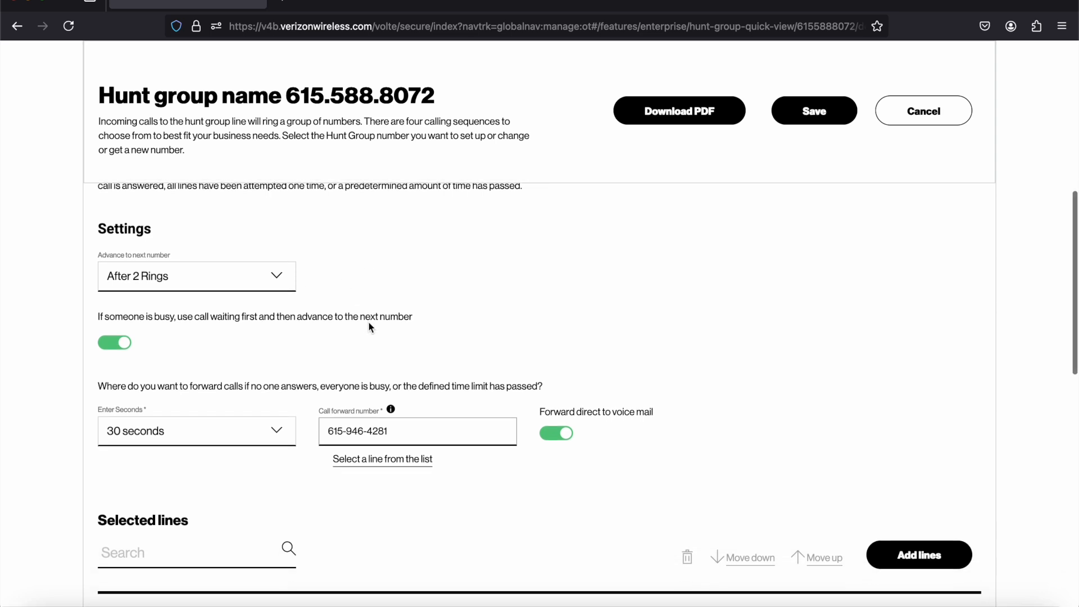
{"action": "scroll", "coordinate": [369, 326], "scroll_direction": "down", "scroll_amount": 1}
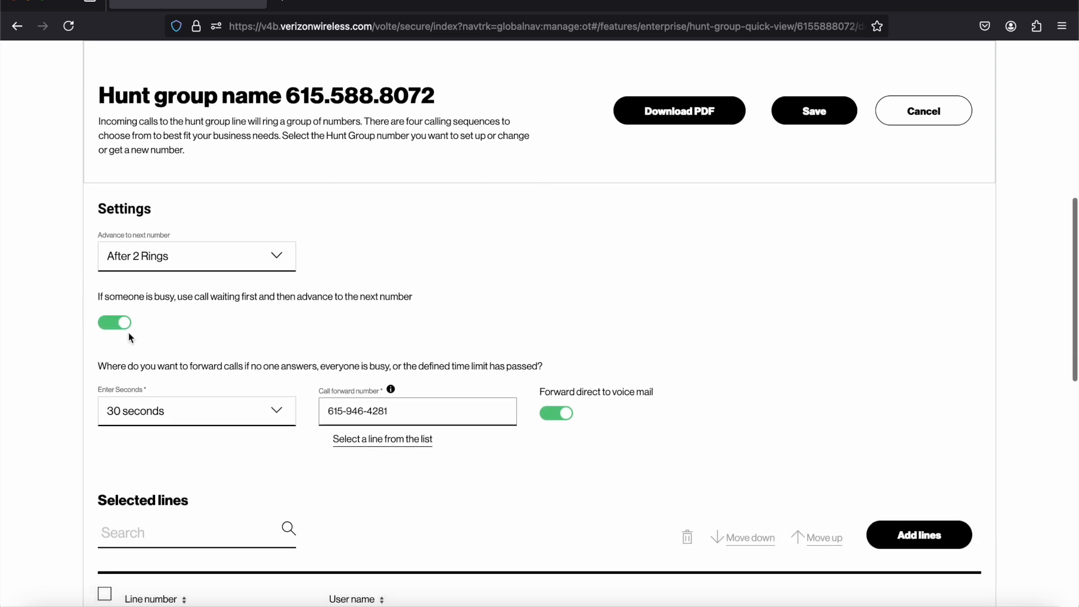
{"action": "scroll", "coordinate": [365, 325], "scroll_direction": "up", "scroll_amount": 2}
{"action": "scroll", "coordinate": [366, 322], "scroll_direction": "up", "scroll_amount": 1}
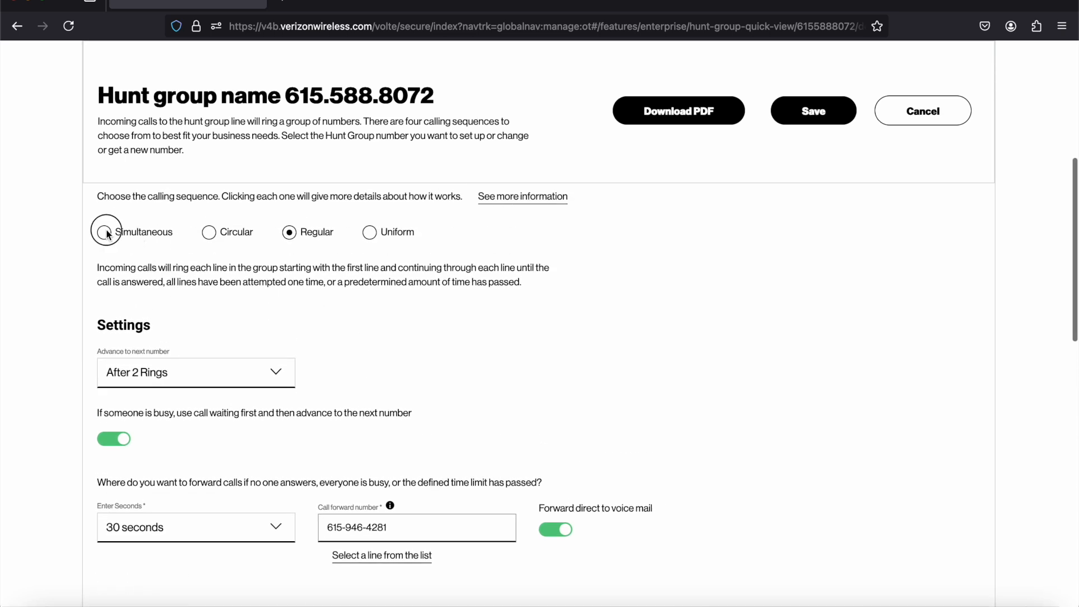
{"action": "left_click", "coordinate": [105, 233]}
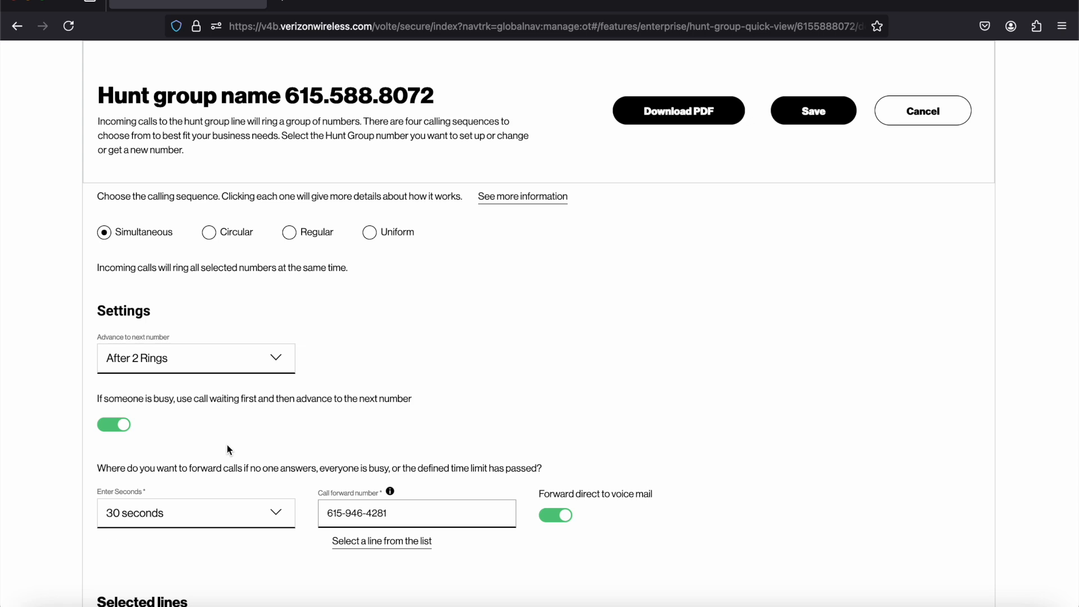
{"action": "left_click", "coordinate": [289, 234]}
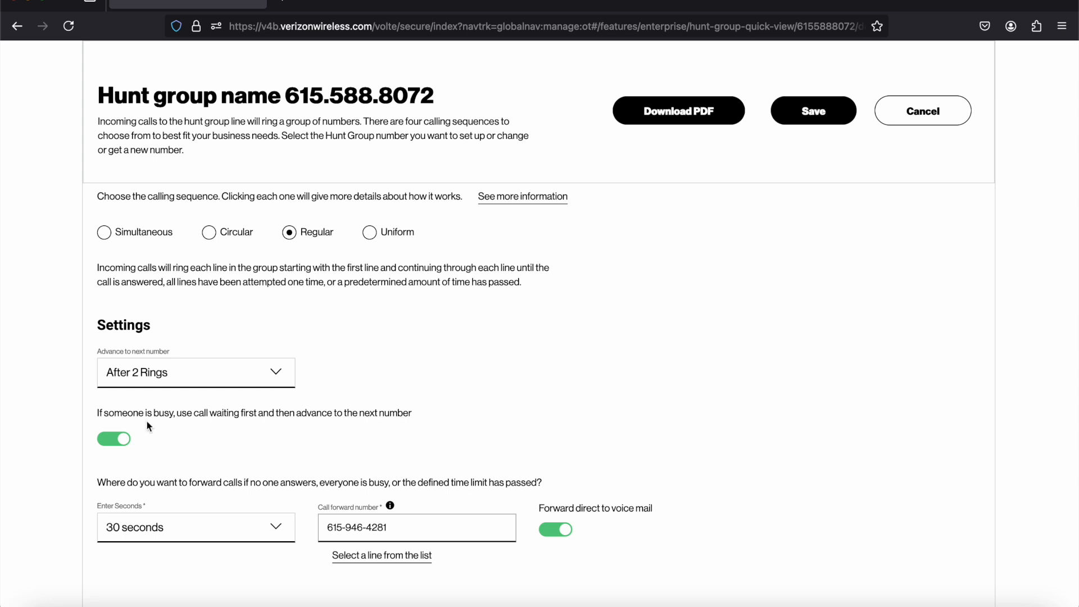
Step: Turn call waiting for busy members off and back on to show both states of the setting
{"action": "left_click", "coordinate": [115, 440]}
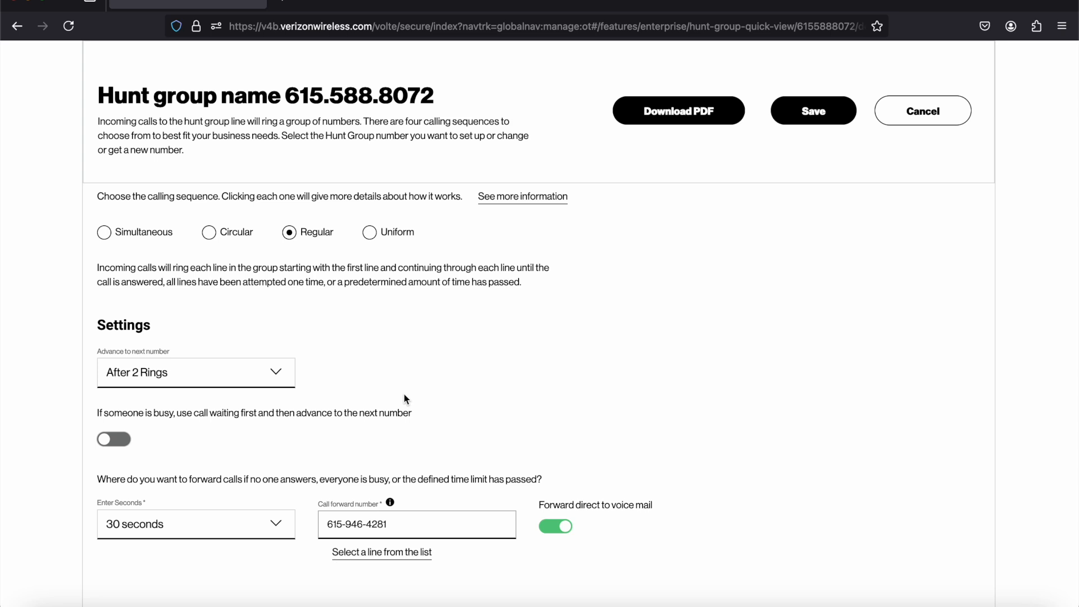
{"action": "left_click", "coordinate": [113, 439]}
{"action": "scroll", "coordinate": [66, 428], "scroll_direction": "down", "scroll_amount": 5}
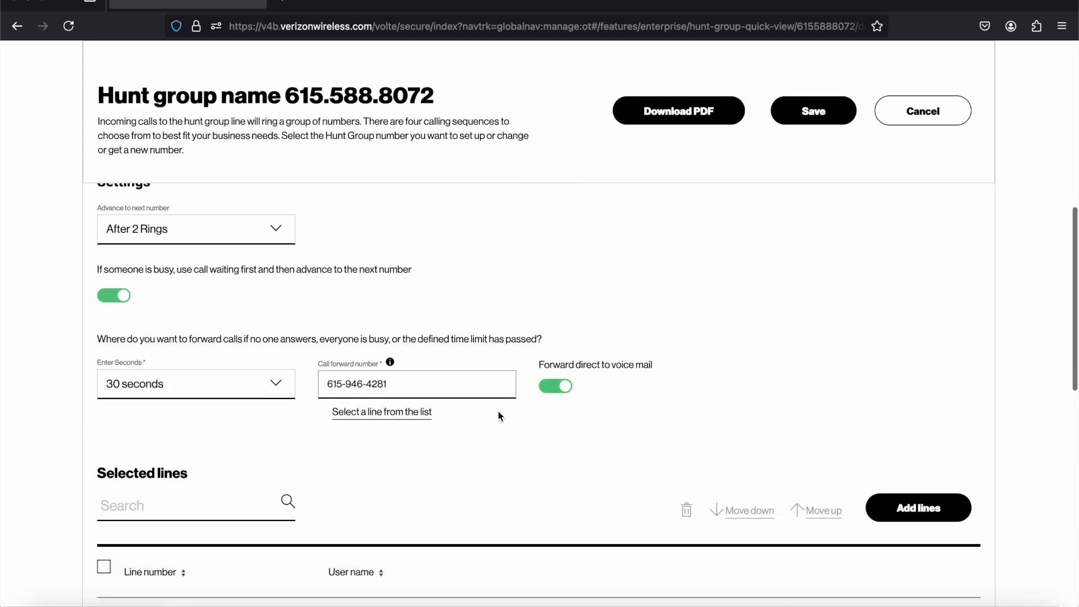
Step: Review the no-answer forwarding settings, comparing the forwarding time limit, call forward number and direct-to-voicemail option with the hunt group's selected lines
{"action": "scroll", "coordinate": [467, 396], "scroll_direction": "down", "scroll_amount": 2}
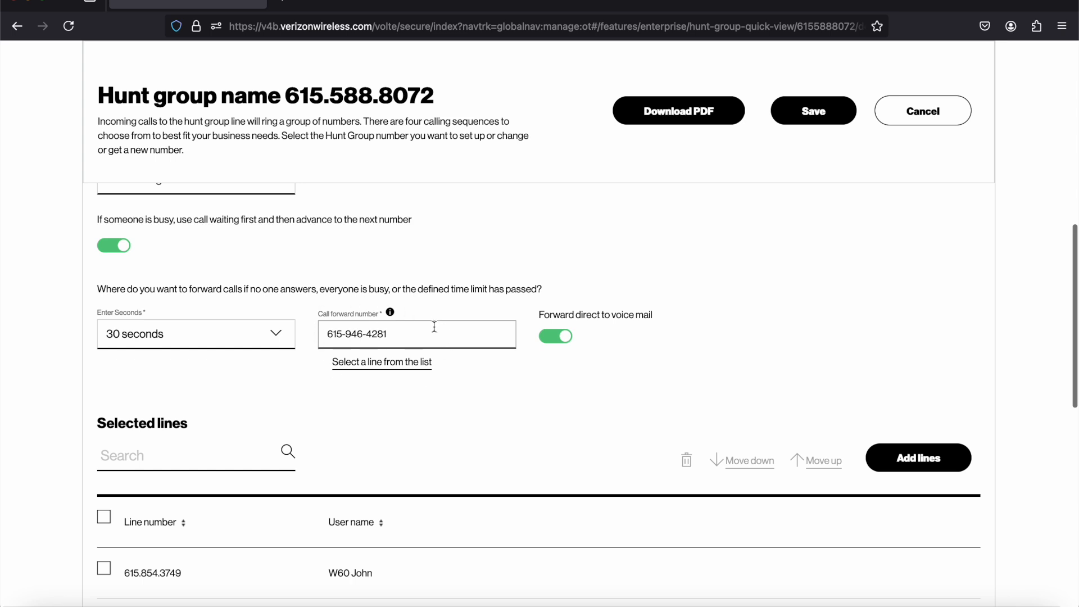
{"action": "triple_click", "coordinate": [302, 294]}
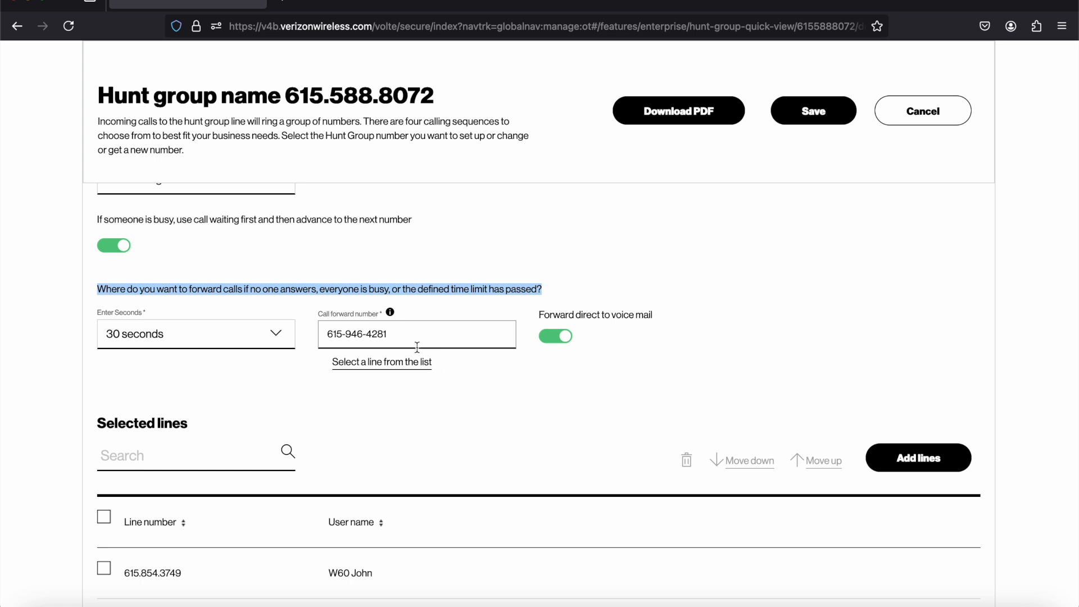
{"action": "triple_click", "coordinate": [359, 325]}
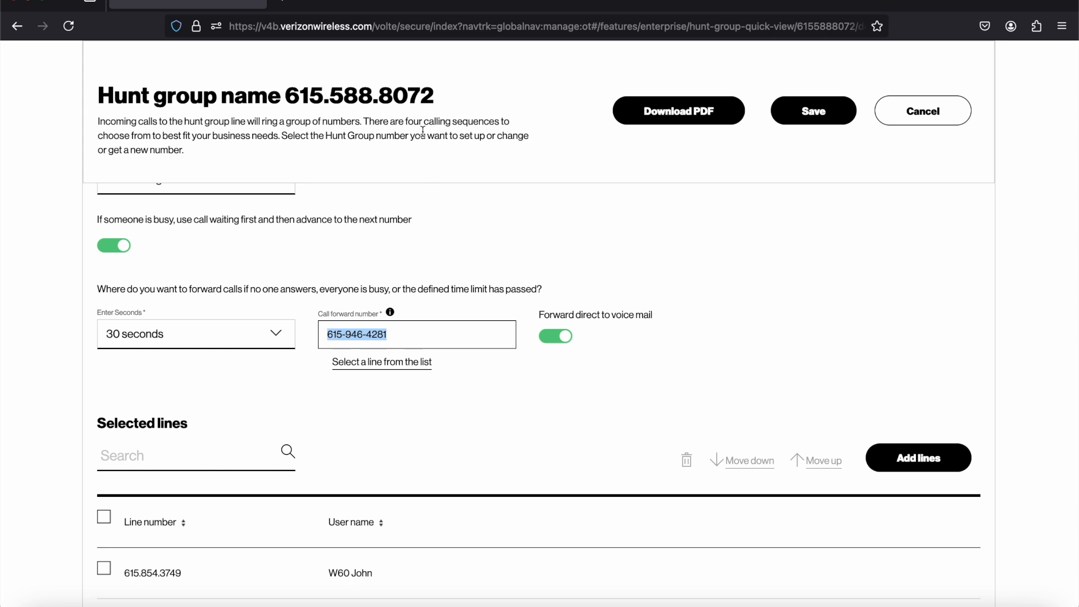
{"action": "scroll", "coordinate": [426, 285], "scroll_direction": "down", "scroll_amount": 3}
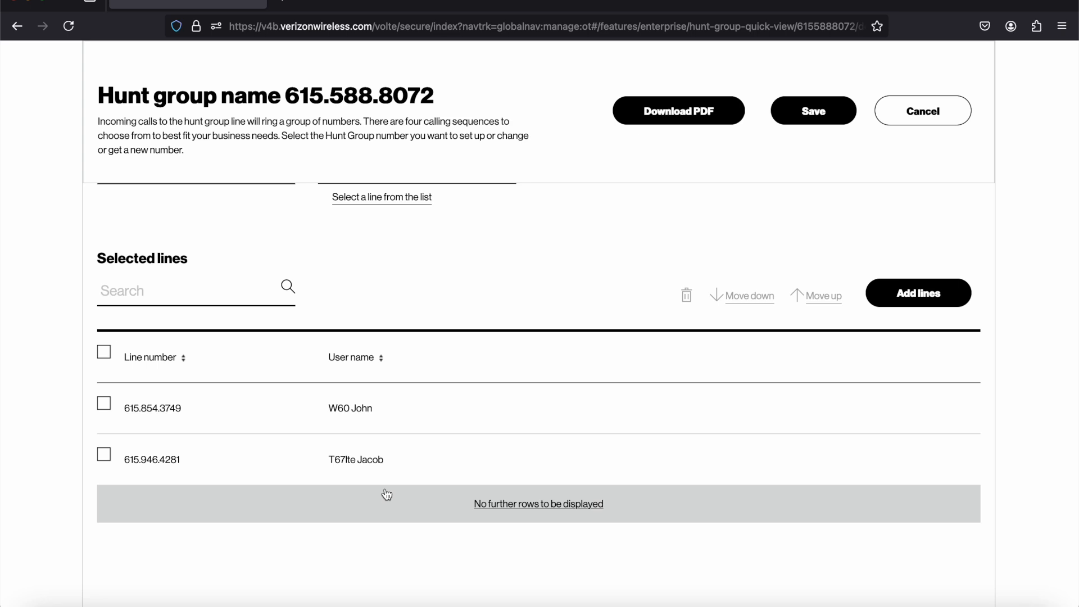
{"action": "scroll", "coordinate": [387, 495], "scroll_direction": "up", "scroll_amount": 2}
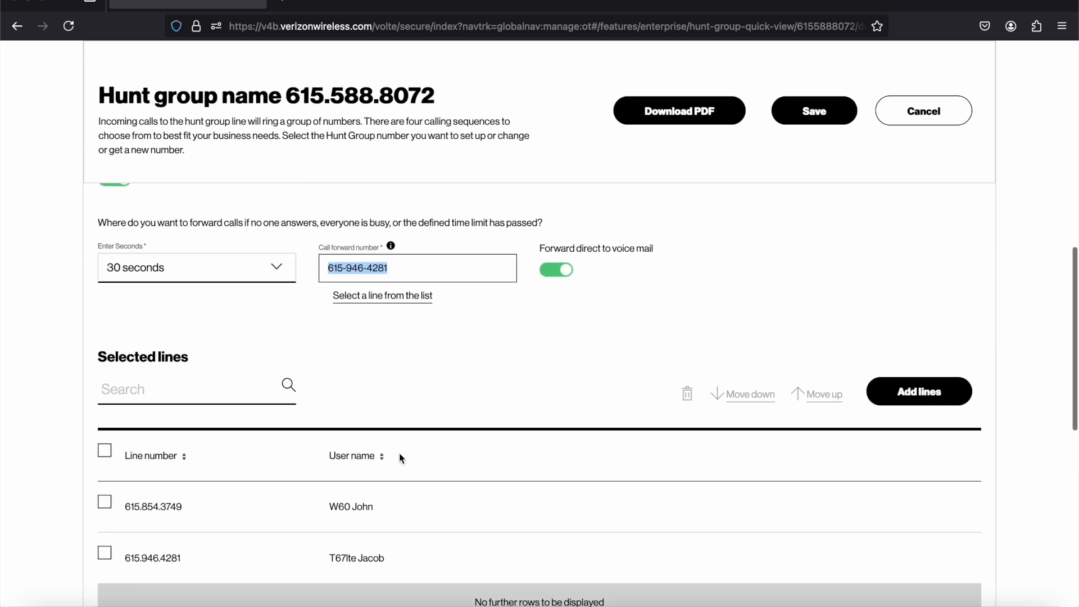
{"action": "left_click_drag", "start_coordinate": [449, 102], "coordinate": [373, 121]}
{"action": "left_click", "coordinate": [374, 120]}
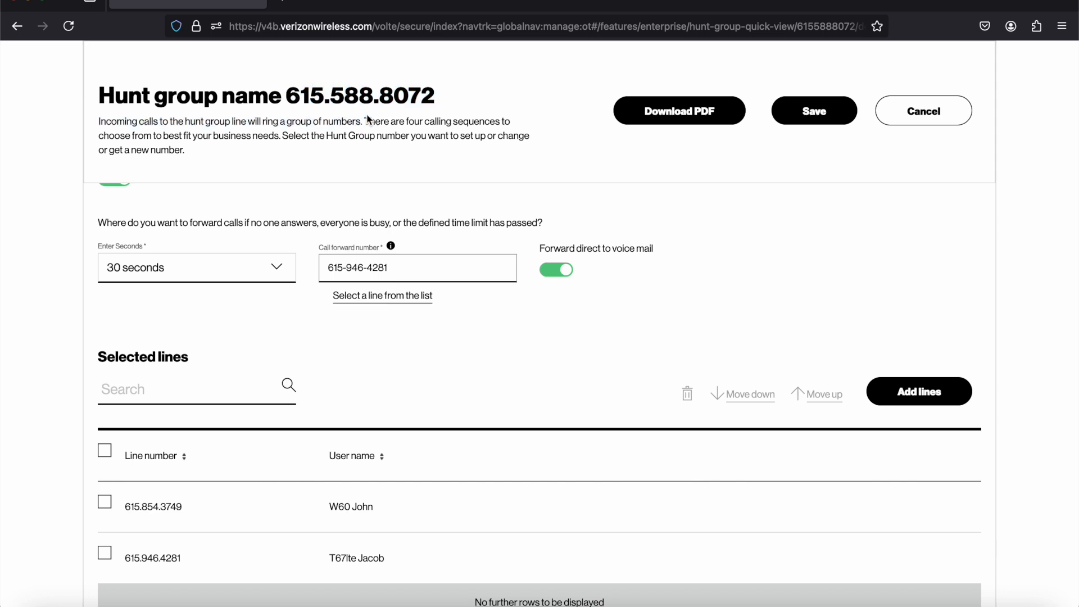
{"action": "left_click_drag", "start_coordinate": [328, 268], "coordinate": [408, 272]}
{"action": "left_click", "coordinate": [589, 337]}
{"action": "scroll", "coordinate": [589, 338], "scroll_direction": "up", "scroll_amount": 1}
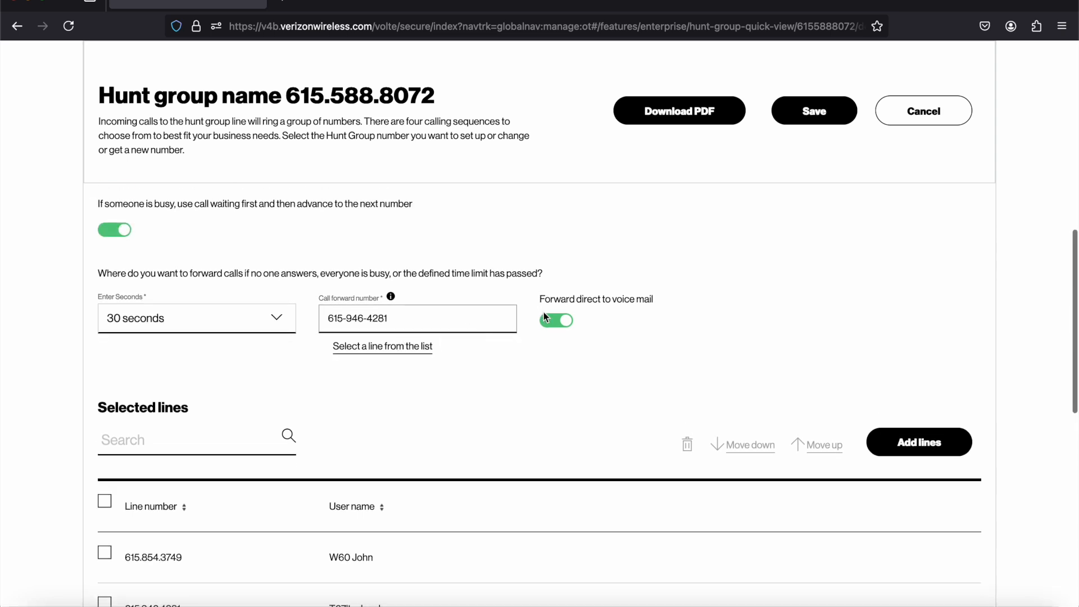
Step: Choose the first available line from the list as the call forward number and save the selection
{"action": "scroll", "coordinate": [454, 336], "scroll_direction": "down", "scroll_amount": 2}
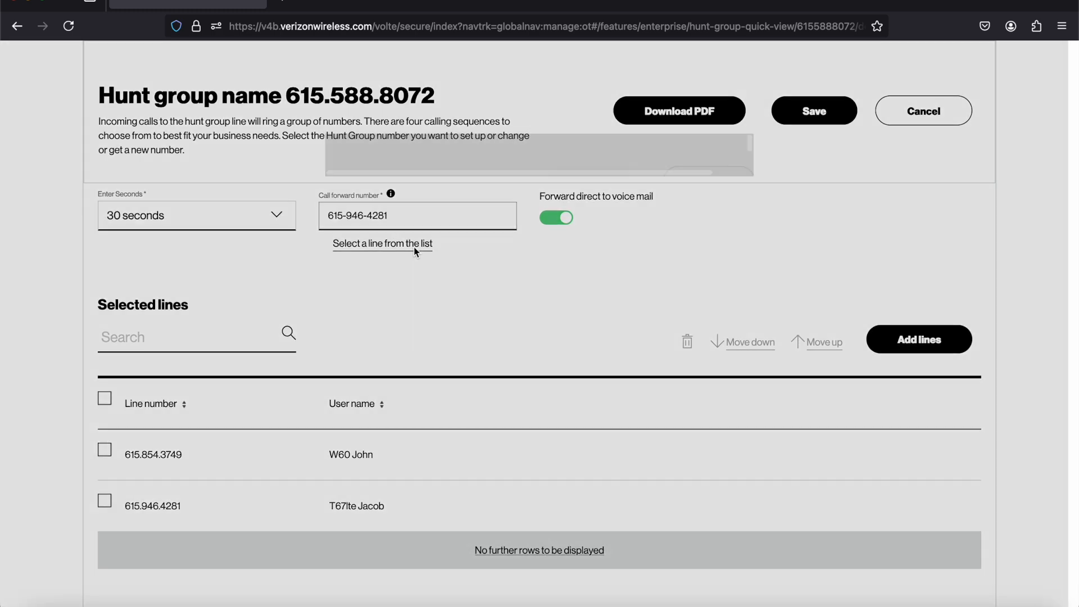
{"action": "left_click", "coordinate": [414, 246]}
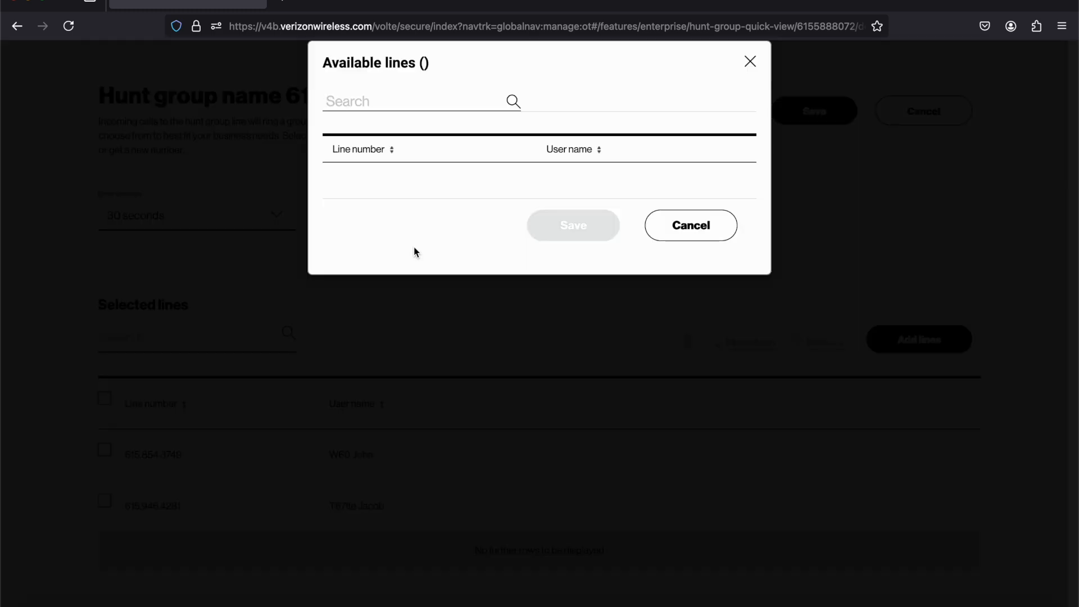
{"action": "left_click", "coordinate": [333, 181]}
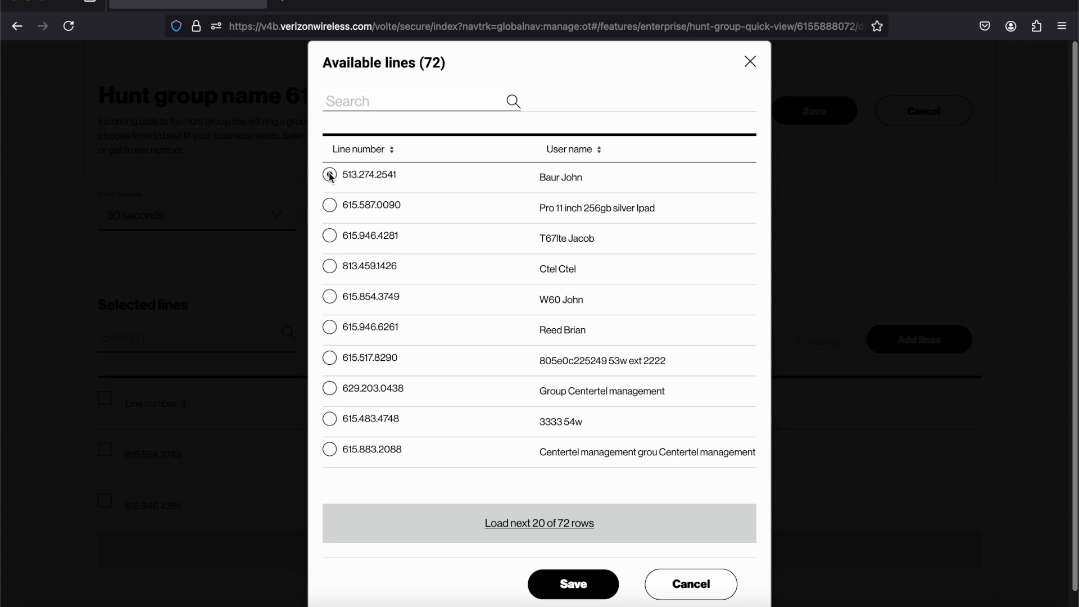
{"action": "left_click", "coordinate": [562, 588]}
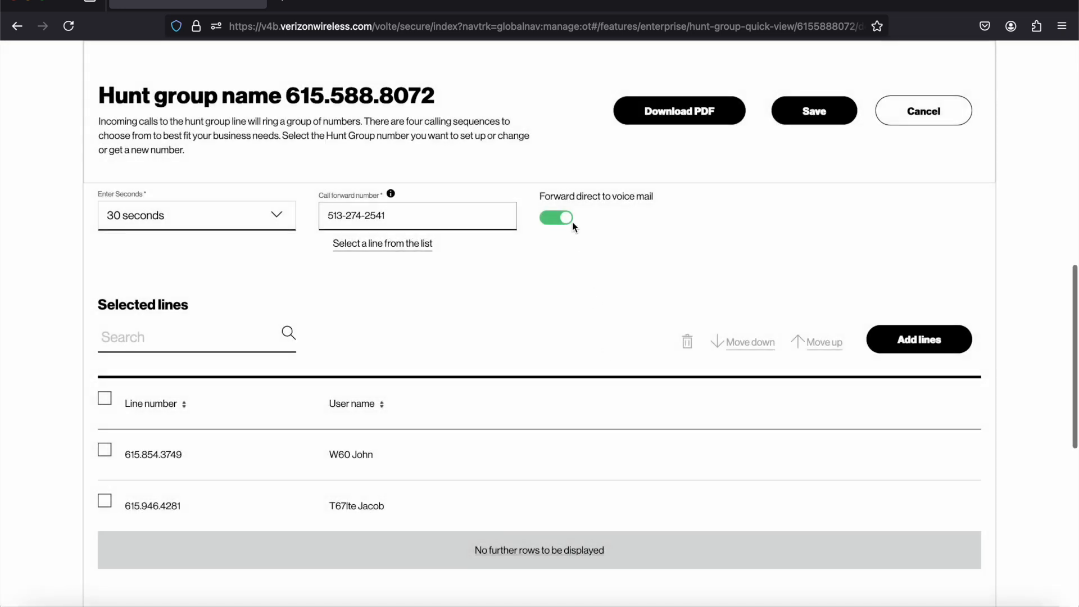
Step: Turn off Forward direct to voice mail for the call forward number
{"action": "scroll", "coordinate": [572, 221], "scroll_direction": "up", "scroll_amount": 1}
{"action": "left_click_drag", "start_coordinate": [534, 217], "coordinate": [676, 227]}
{"action": "double_click", "coordinate": [675, 223]}
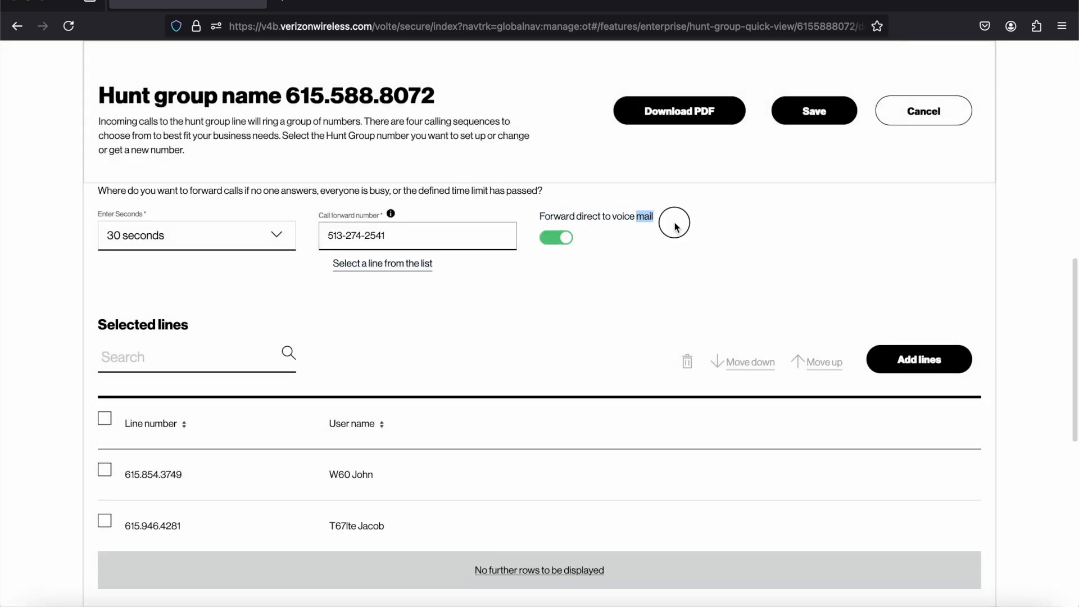
{"action": "triple_click", "coordinate": [675, 223]}
{"action": "left_click", "coordinate": [627, 226]}
{"action": "left_click", "coordinate": [556, 238]}
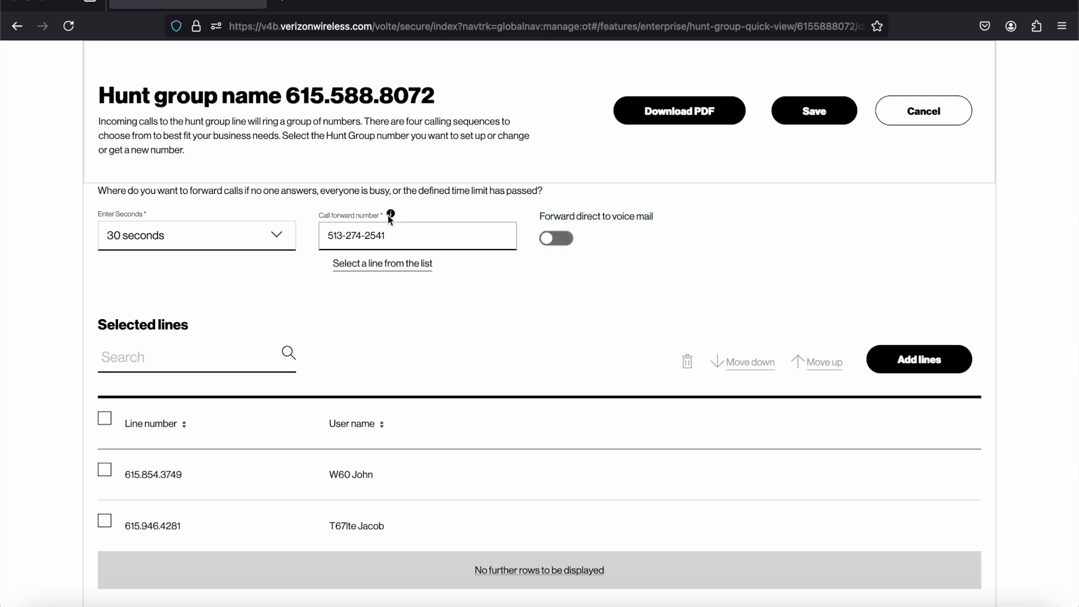
{"action": "mouse_move", "coordinate": [387, 220]}
Step: Move the second selected line up to the first place in the hunt group's ring order and deselect it
{"action": "scroll", "coordinate": [323, 297], "scroll_direction": "down", "scroll_amount": 2}
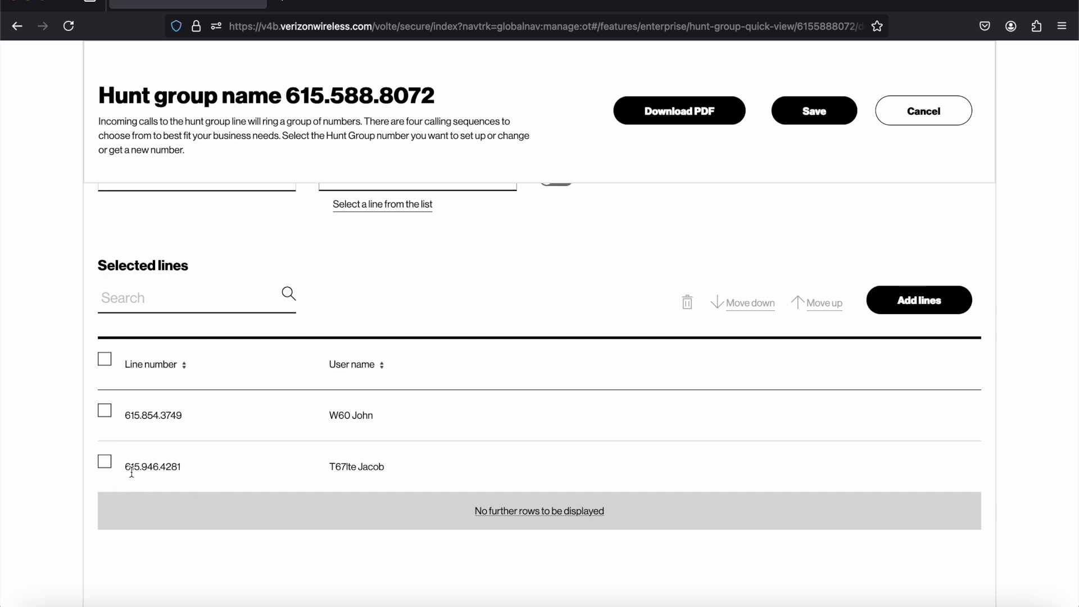
{"action": "left_click", "coordinate": [106, 462]}
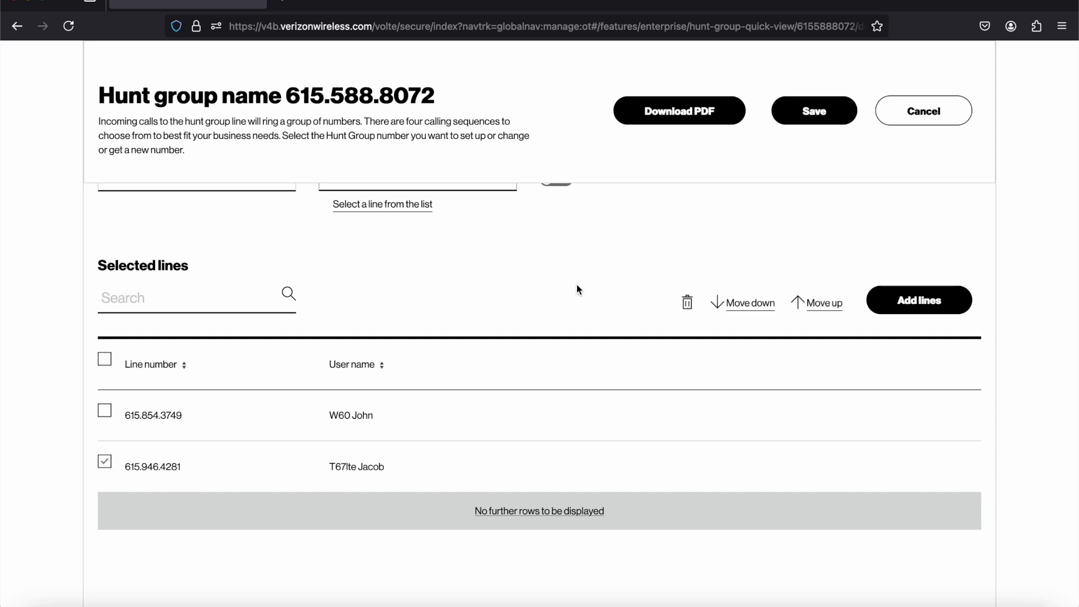
{"action": "left_click", "coordinate": [817, 304]}
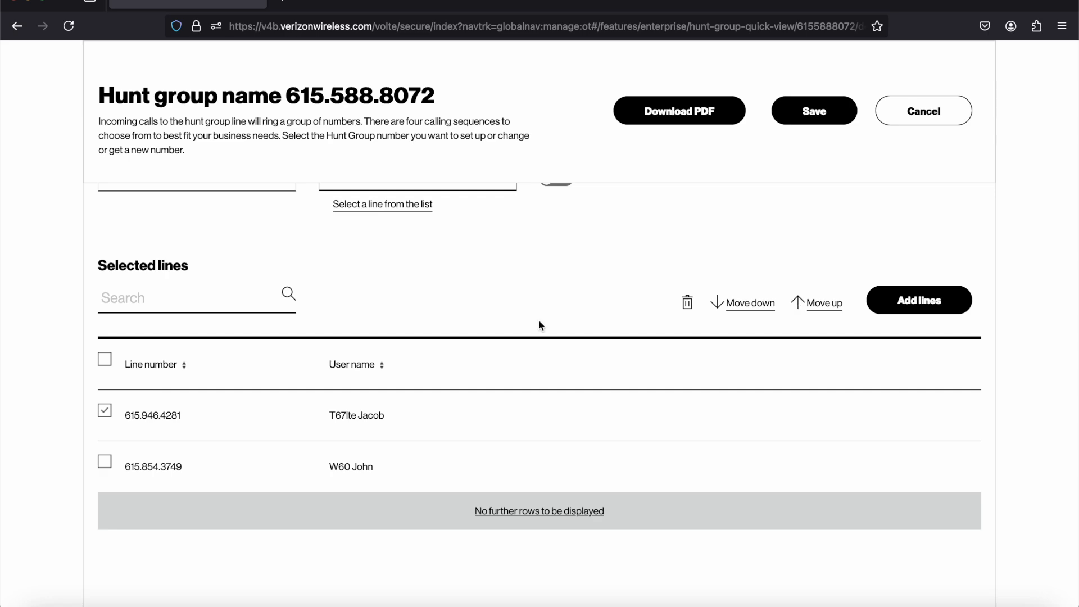
{"action": "left_click", "coordinate": [105, 410]}
Step: Look at the lines available to add, cancel without adding any, and check the options for the first selected line
{"action": "left_click", "coordinate": [944, 304]}
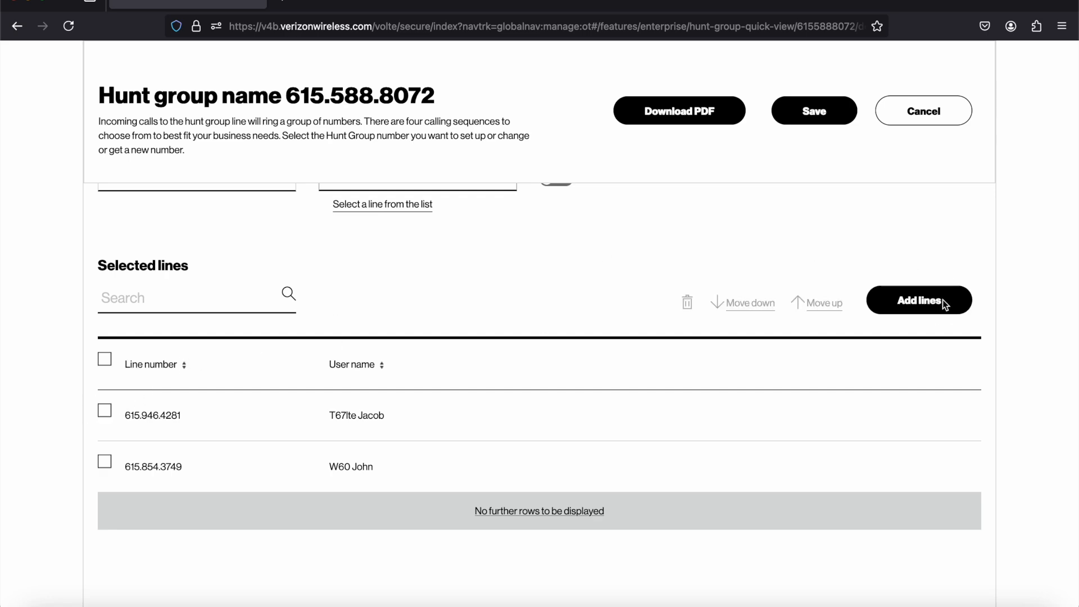
{"action": "scroll", "coordinate": [329, 390], "scroll_direction": "down", "scroll_amount": 2}
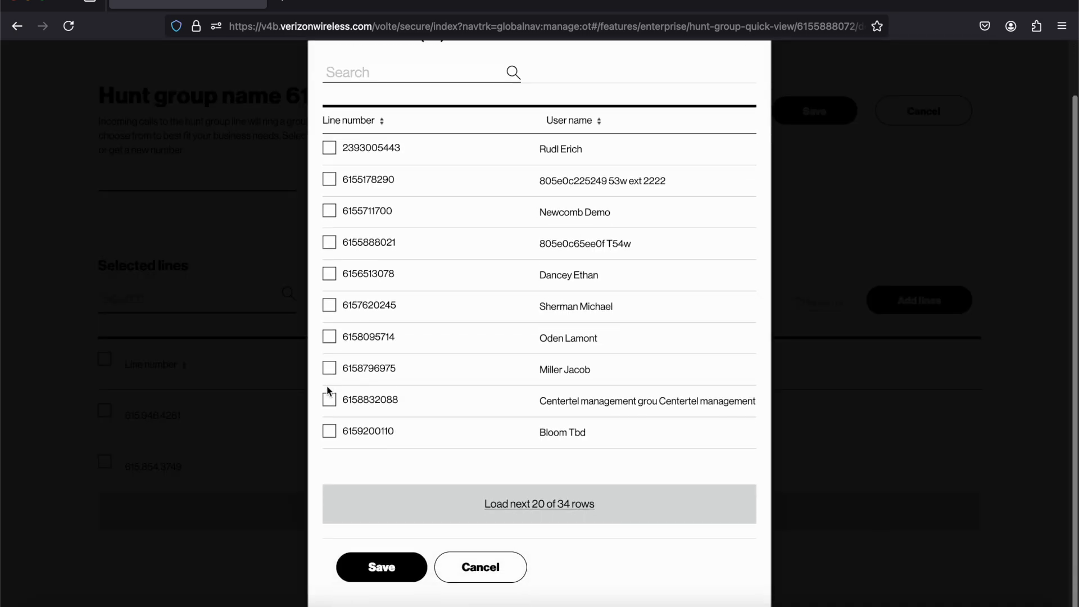
{"action": "left_click", "coordinate": [481, 566]}
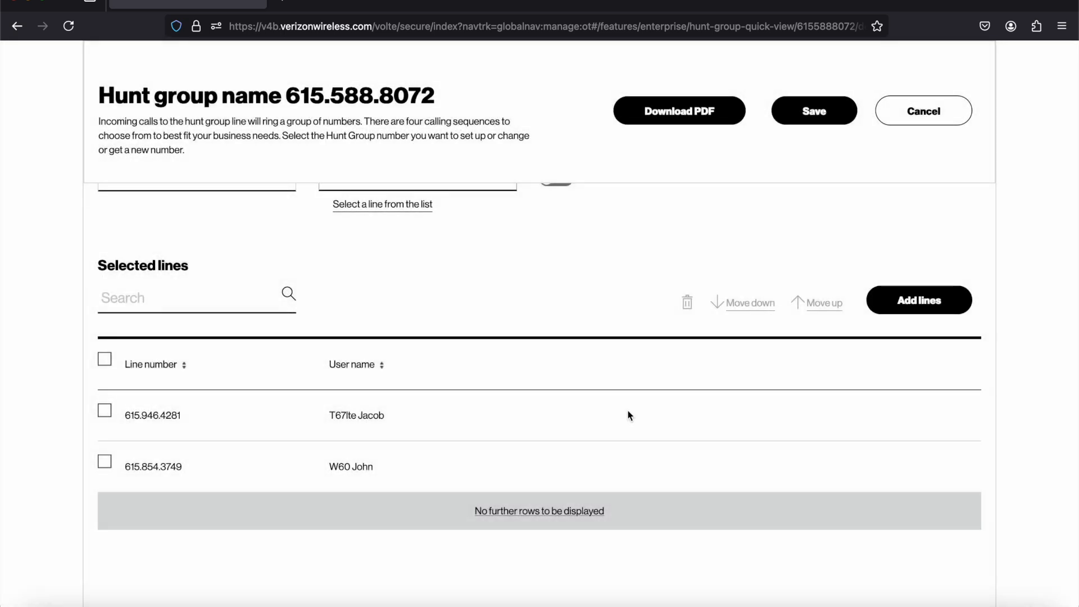
{"action": "left_click", "coordinate": [105, 410]}
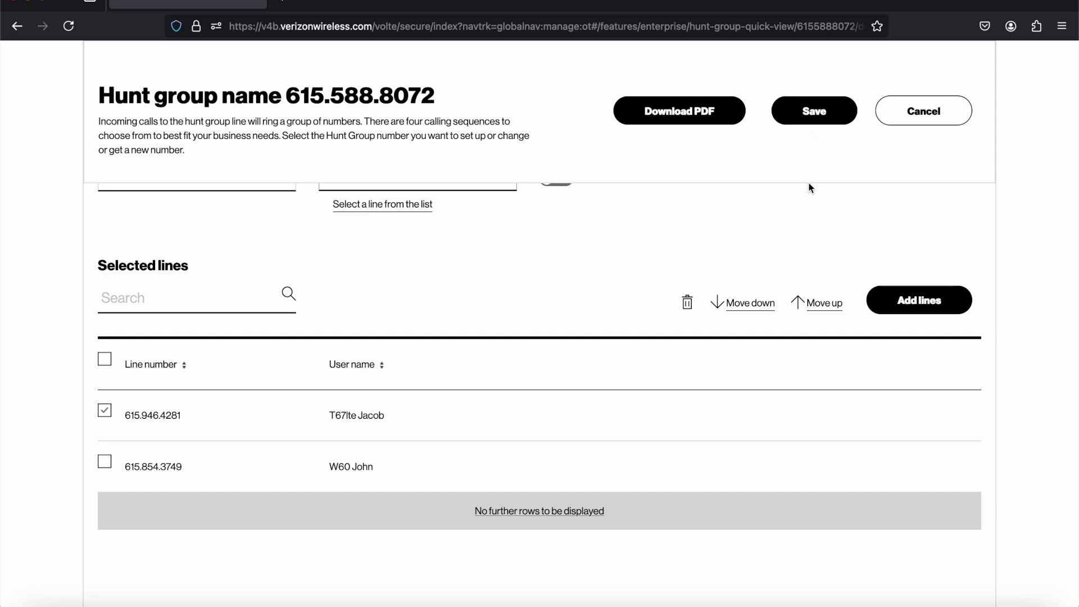
{"action": "left_click", "coordinate": [104, 411]}
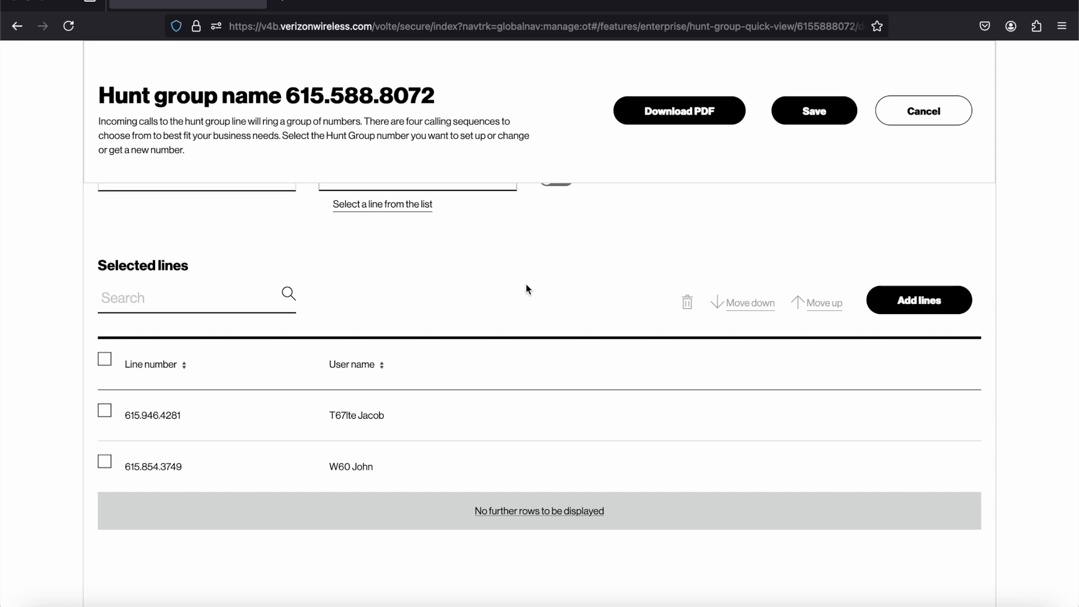
Step: Switch to the Messaging for Hunt Group settings, discarding the unsaved voice hunt group changes
{"action": "scroll", "coordinate": [527, 289], "scroll_direction": "up", "scroll_amount": 2}
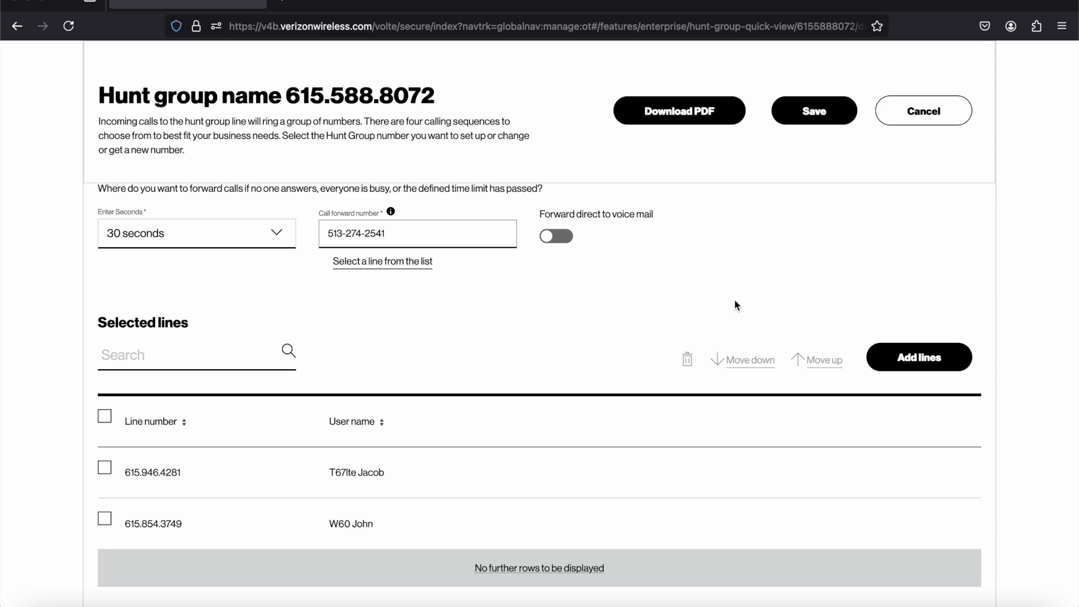
{"action": "scroll", "coordinate": [735, 303], "scroll_direction": "up", "scroll_amount": 6}
{"action": "scroll", "coordinate": [734, 300], "scroll_direction": "up", "scroll_amount": 2}
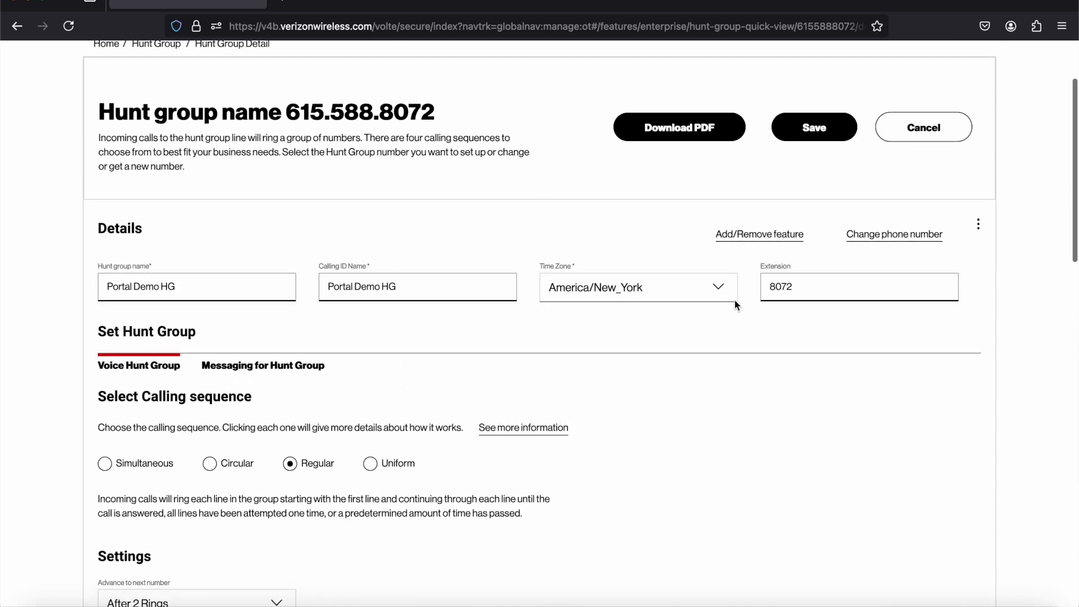
{"action": "scroll", "coordinate": [396, 228], "scroll_direction": "down", "scroll_amount": 2}
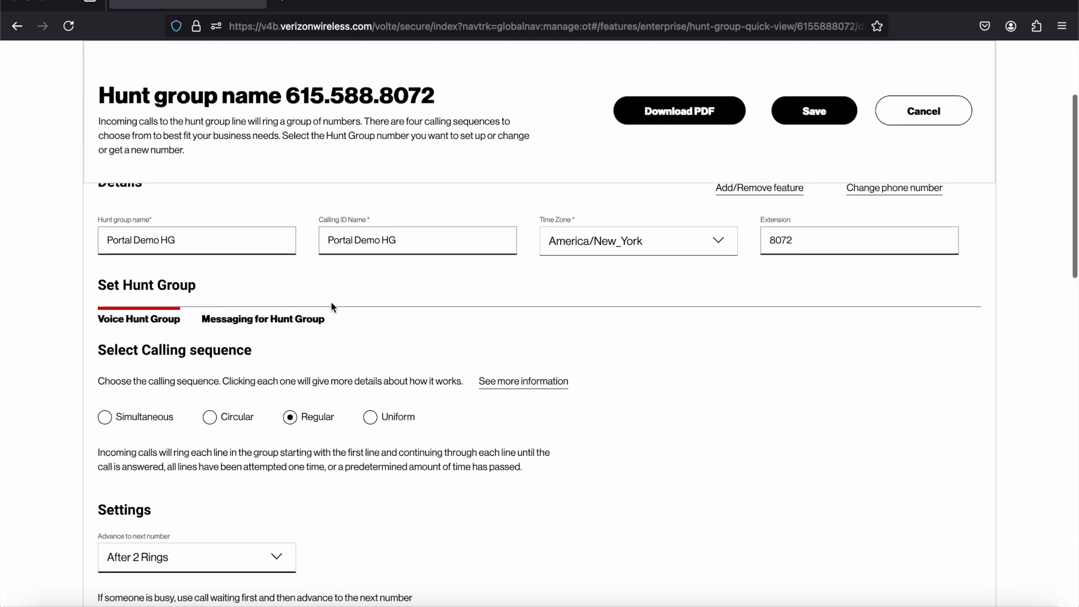
{"action": "left_click", "coordinate": [297, 320]}
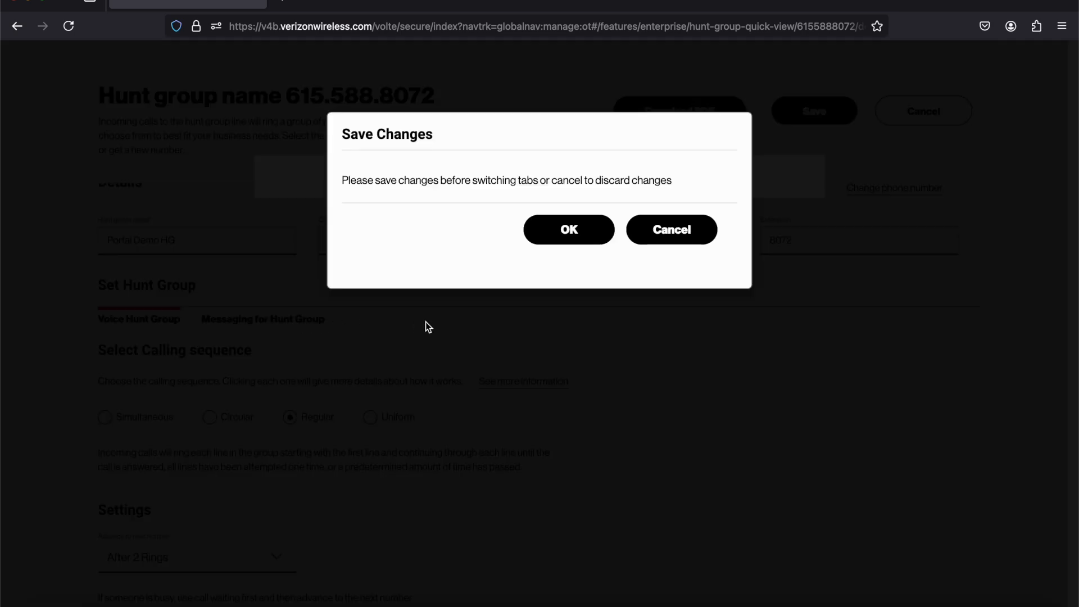
{"action": "left_click", "coordinate": [666, 236]}
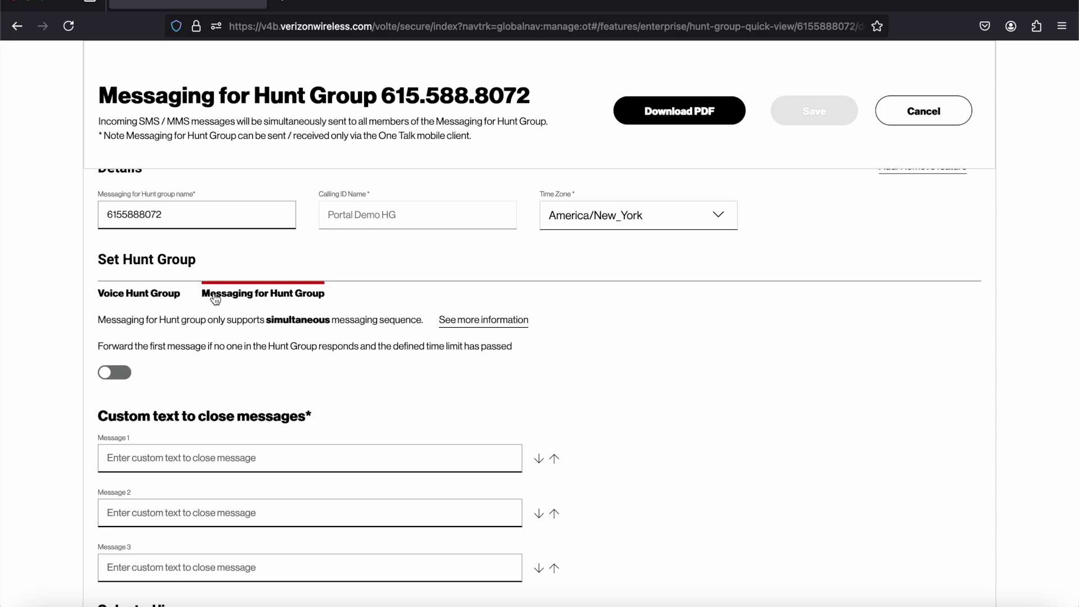
Step: Return to the hunt group list, reopen the Portal Demo HG hunt group and show its Messaging for Hunt Group settings
{"action": "scroll", "coordinate": [216, 307], "scroll_direction": "up", "scroll_amount": 1}
{"action": "scroll", "coordinate": [216, 303], "scroll_direction": "up", "scroll_amount": 5}
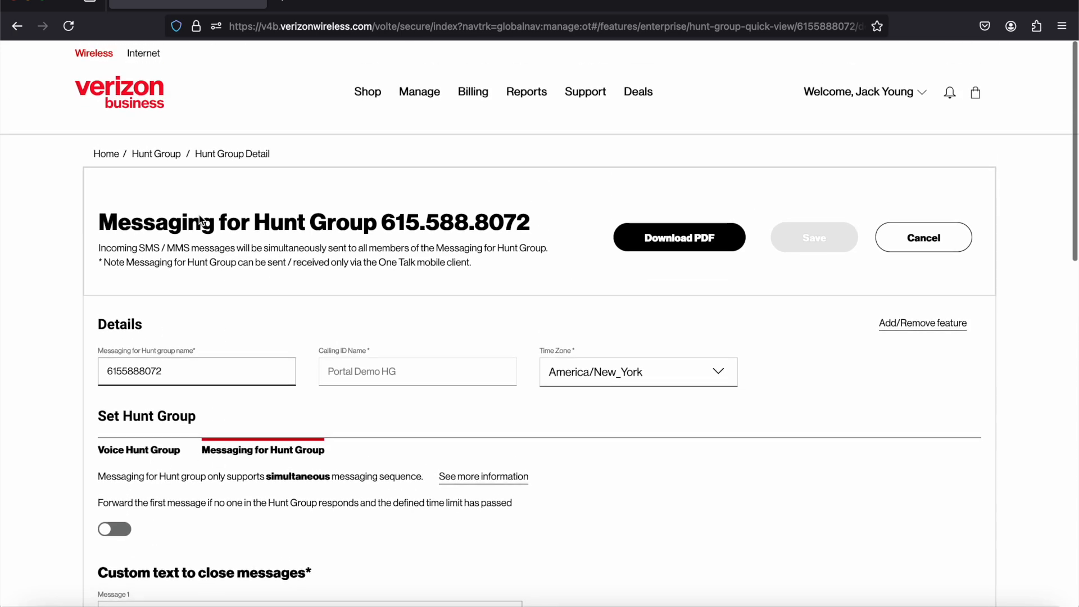
{"action": "left_click", "coordinate": [156, 151]}
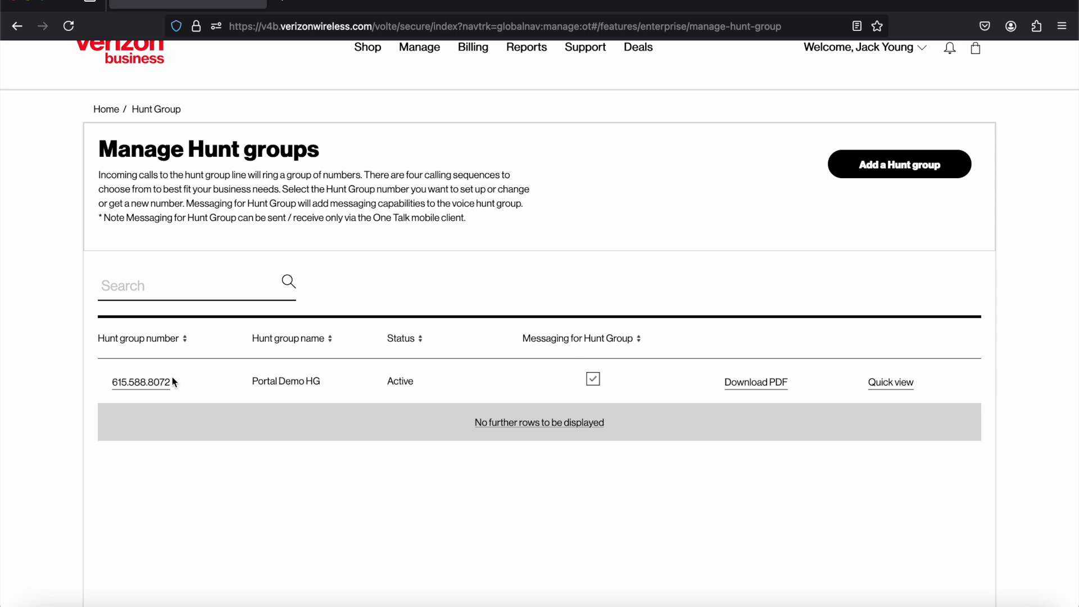
{"action": "left_click", "coordinate": [141, 382]}
{"action": "scroll", "coordinate": [323, 287], "scroll_direction": "down", "scroll_amount": 3}
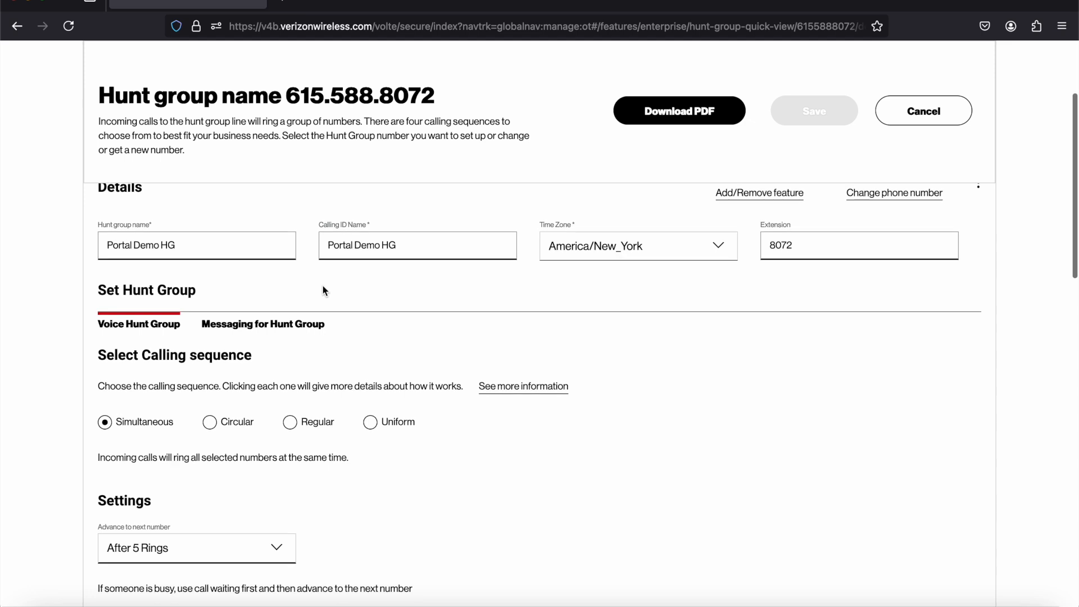
{"action": "left_click", "coordinate": [256, 327]}
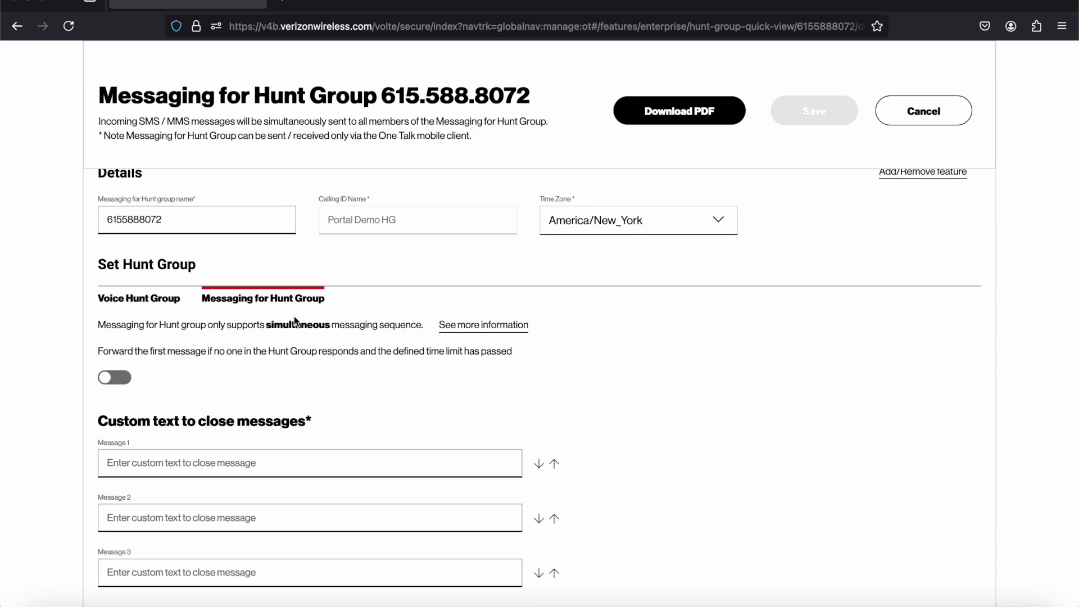
Step: Add the first two available lines to the selected lines for Messaging for Hunt Group and save the selection
{"action": "scroll", "coordinate": [768, 389], "scroll_direction": "down", "scroll_amount": 2}
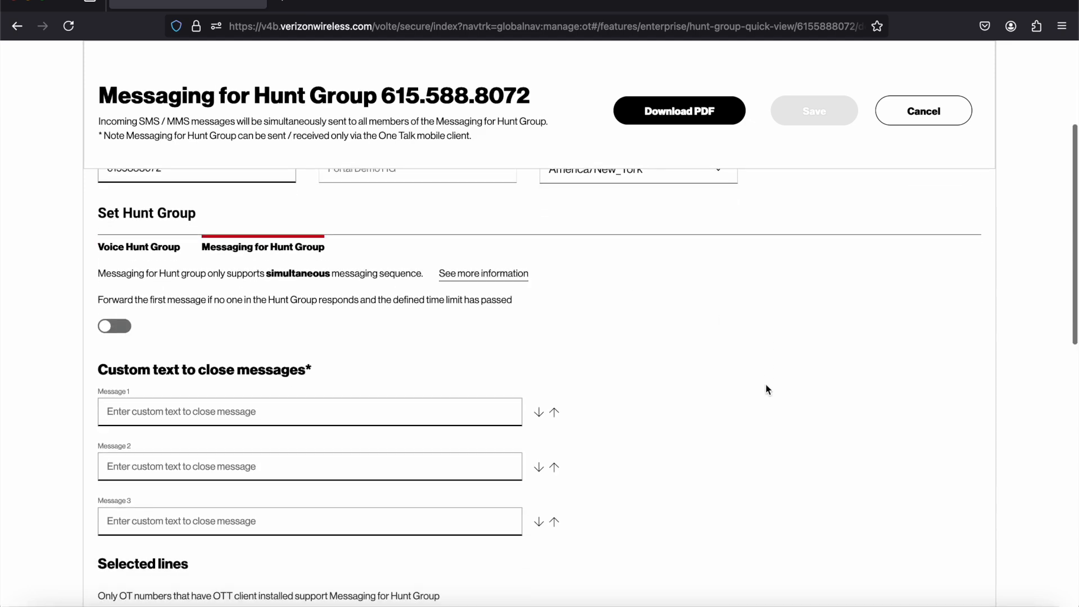
{"action": "scroll", "coordinate": [768, 389], "scroll_direction": "down", "scroll_amount": 5}
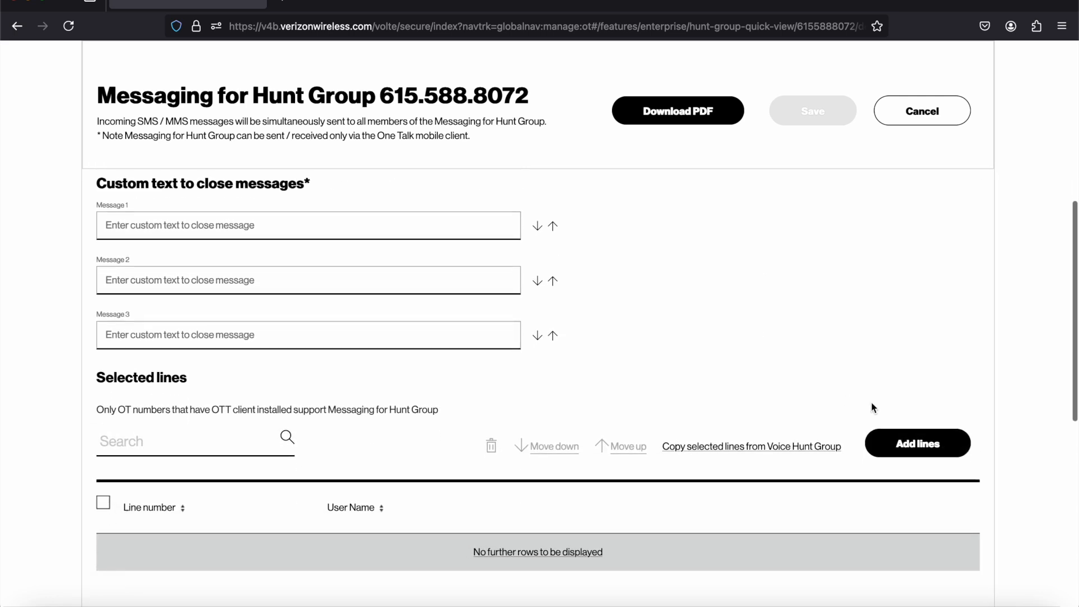
{"action": "left_click", "coordinate": [922, 454]}
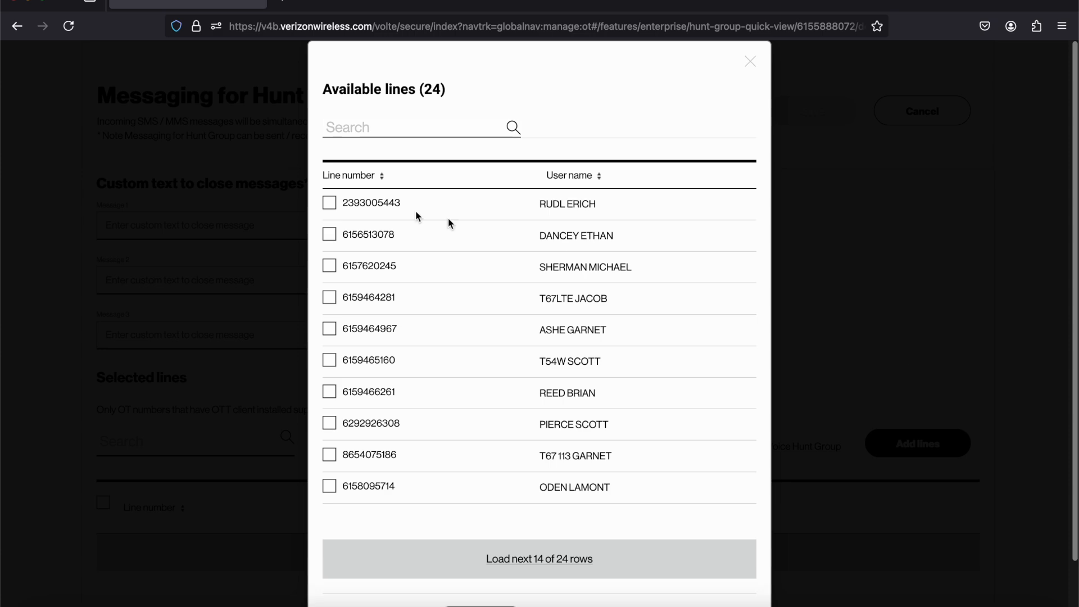
{"action": "left_click", "coordinate": [329, 202]}
{"action": "left_click", "coordinate": [329, 234]}
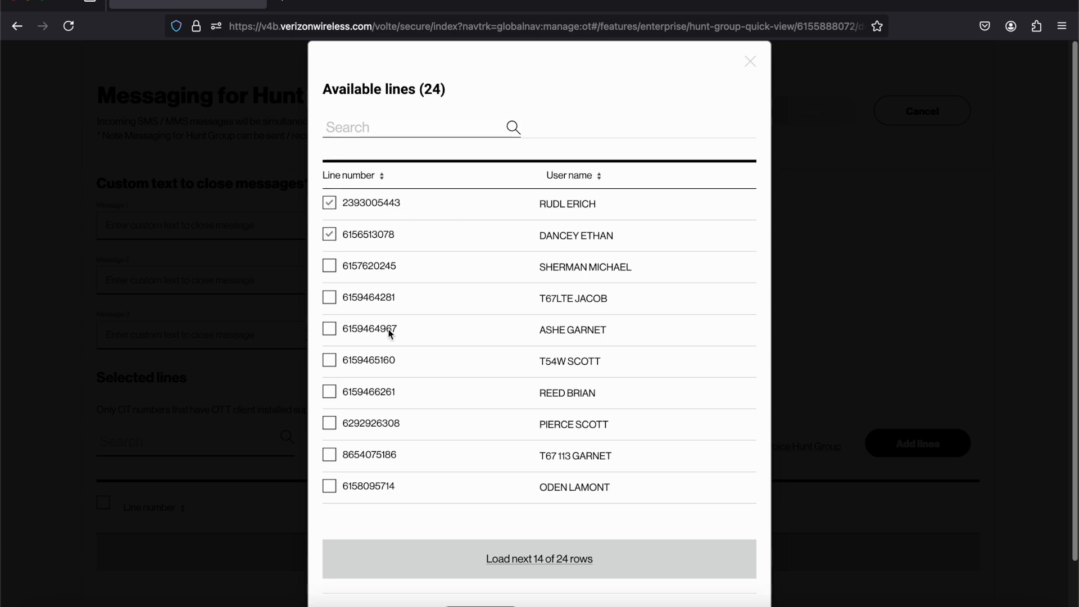
{"action": "scroll", "coordinate": [396, 340], "scroll_direction": "down", "scroll_amount": 3}
{"action": "left_click", "coordinate": [375, 579]}
Step: Review the Messaging for Hunt Group page, examining the group's number, messaging sequence, forwarding option and custom closing messages
{"action": "scroll", "coordinate": [892, 340], "scroll_direction": "up", "scroll_amount": 5}
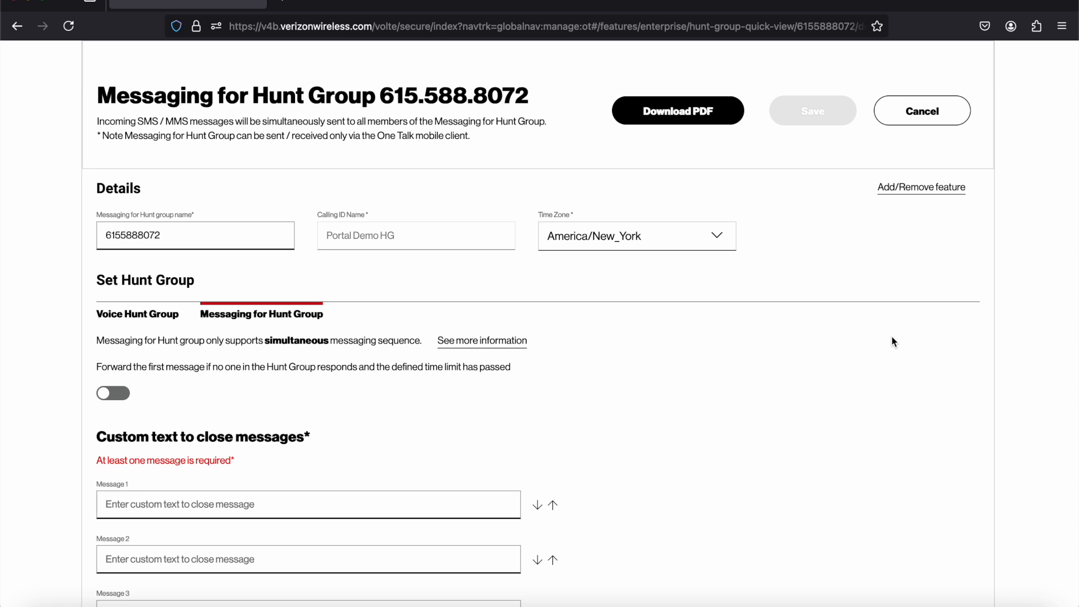
{"action": "left_click_drag", "start_coordinate": [381, 91], "coordinate": [533, 100]}
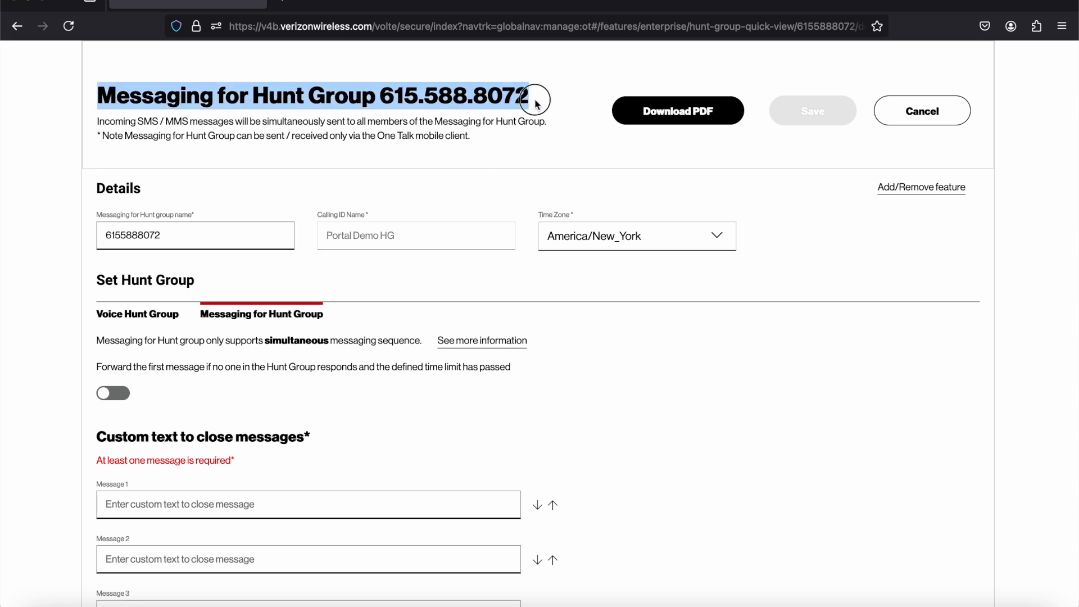
{"action": "left_click", "coordinate": [534, 102]}
{"action": "scroll", "coordinate": [558, 260], "scroll_direction": "down", "scroll_amount": 3}
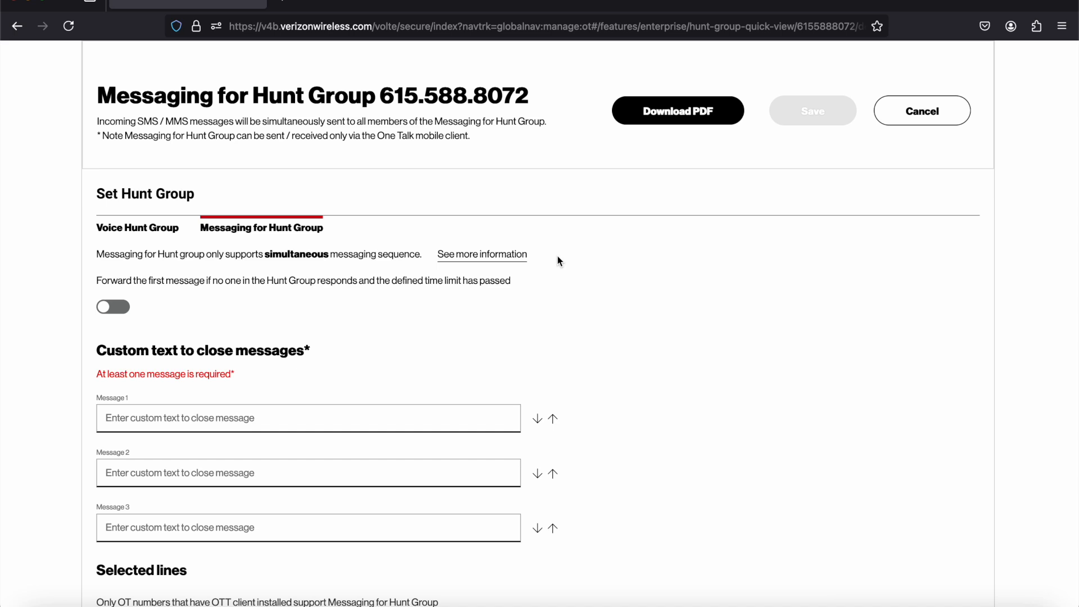
{"action": "left_click", "coordinate": [380, 95]}
{"action": "left_click_drag", "start_coordinate": [379, 94], "coordinate": [487, 96]}
{"action": "left_click", "coordinate": [512, 96]}
{"action": "scroll", "coordinate": [670, 303], "scroll_direction": "up", "scroll_amount": 4}
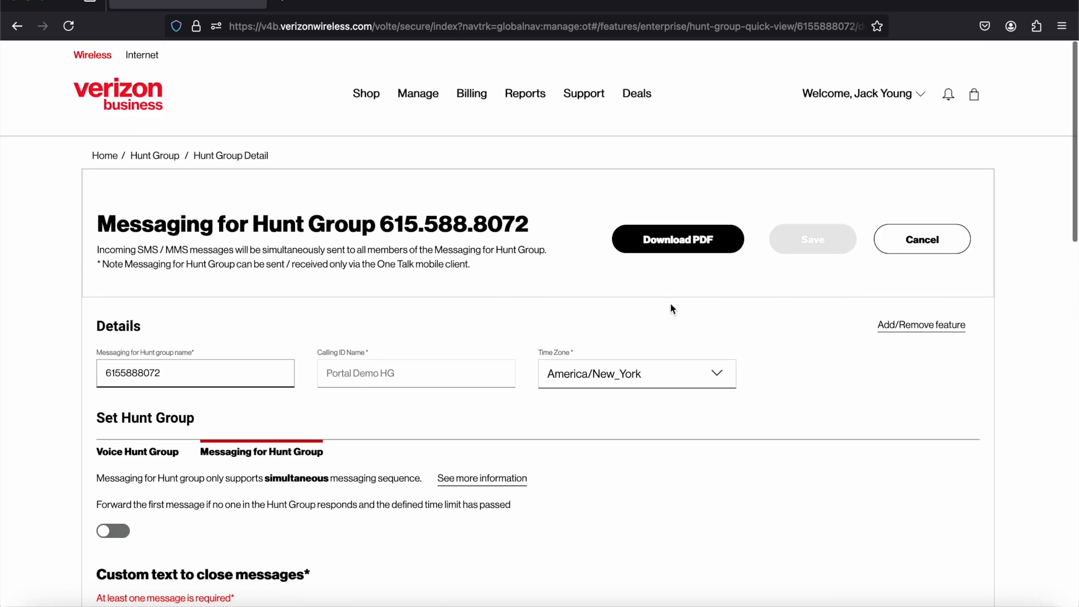